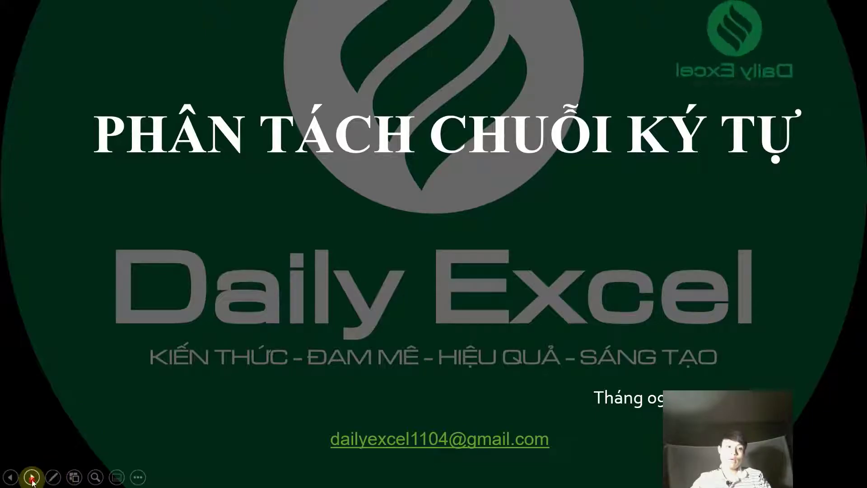
Step: Advance the slideshow three slides to '2.1. Tách chuỗi ký tự sang nhiều cột'
left_click(33, 480)
left_click(33, 481)
left_click(33, 481)
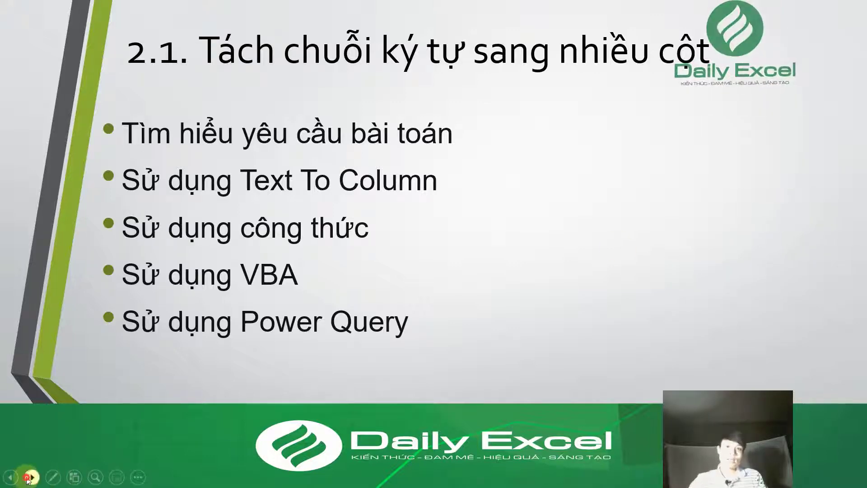
Step: Step to the rows slide and back, then switch to the TextToColumn Excel workbook
left_click(30, 478)
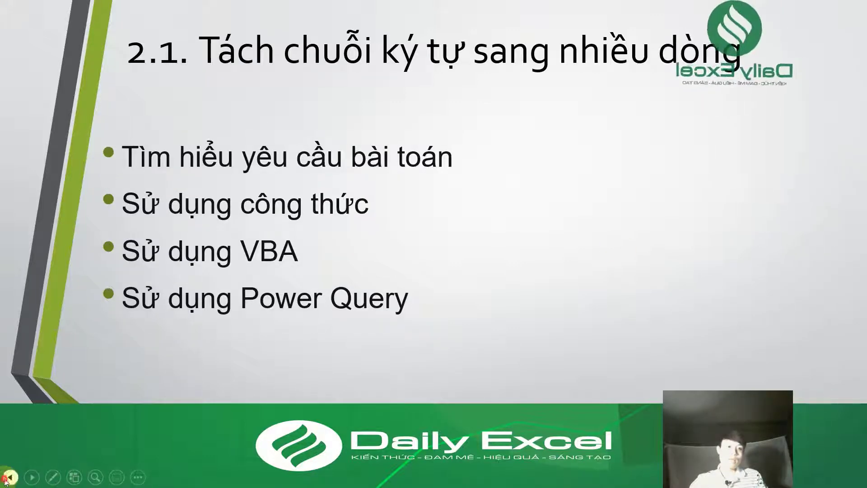
left_click(10, 477)
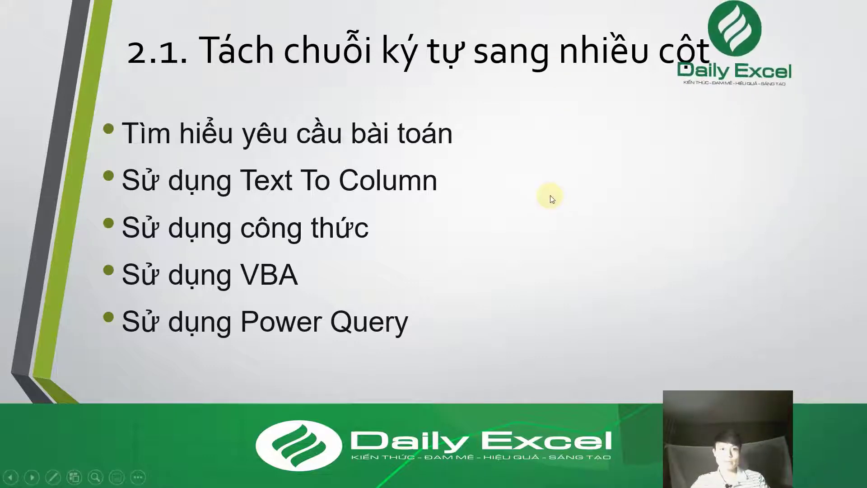
key("alt+Tab")
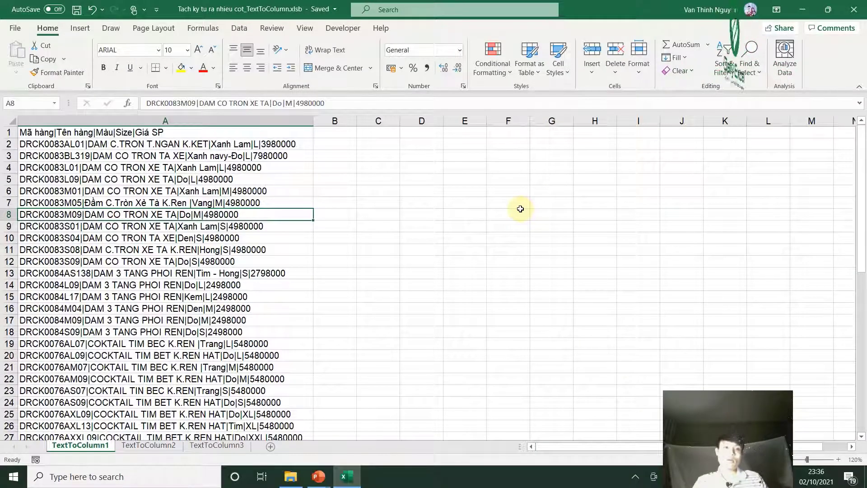
Step: Look over column A's header and the pipe-delimited product strings in rows 2–7
scroll(236, 307, "down", 7)
scroll(244, 305, "down", 7)
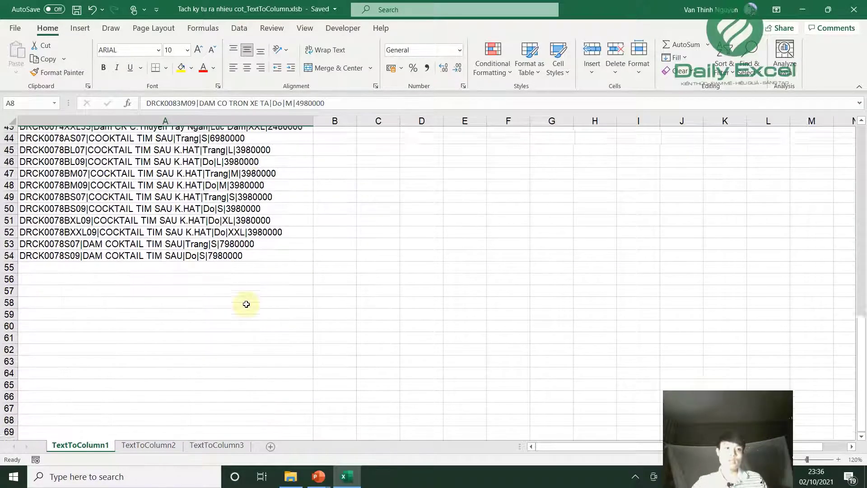
scroll(246, 304, "up", 2)
scroll(248, 304, "up", 12)
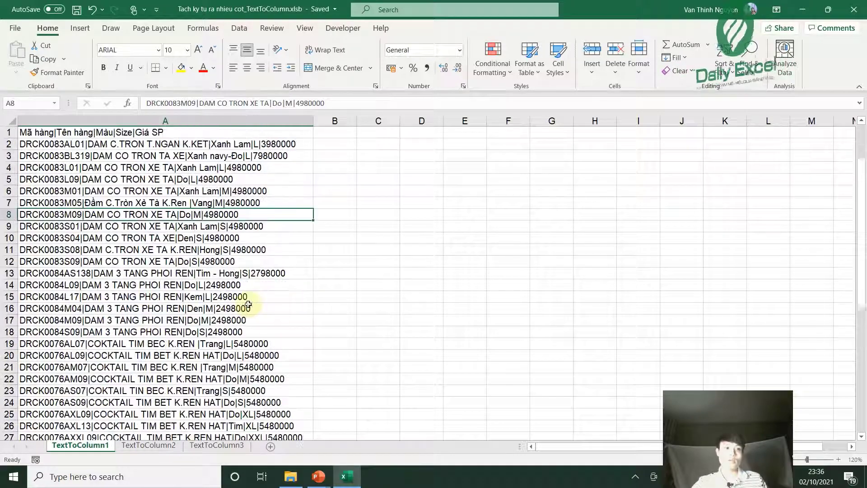
left_click(174, 121)
key("Down")
left_click(182, 131)
left_click(189, 206)
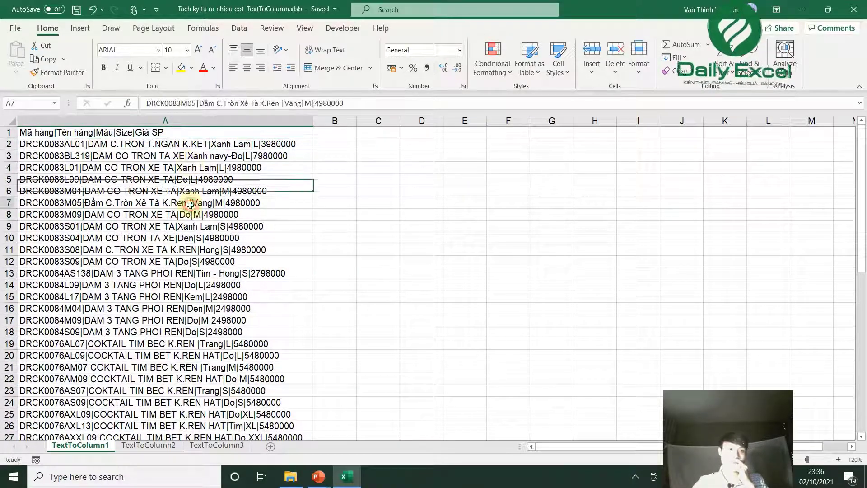
left_click(149, 168)
left_click(147, 132)
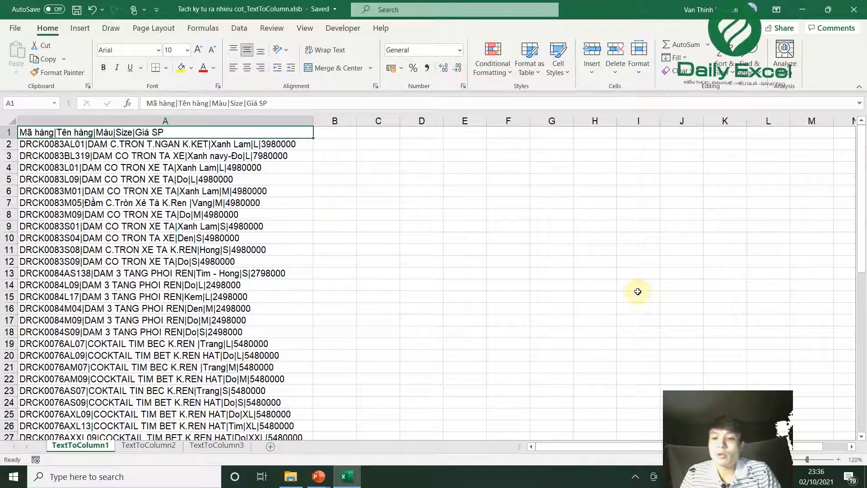
Step: Start typing '|' in C1, abandon it, and bring up the VBA editor with Alt+F11
double_click(393, 134)
type("|")
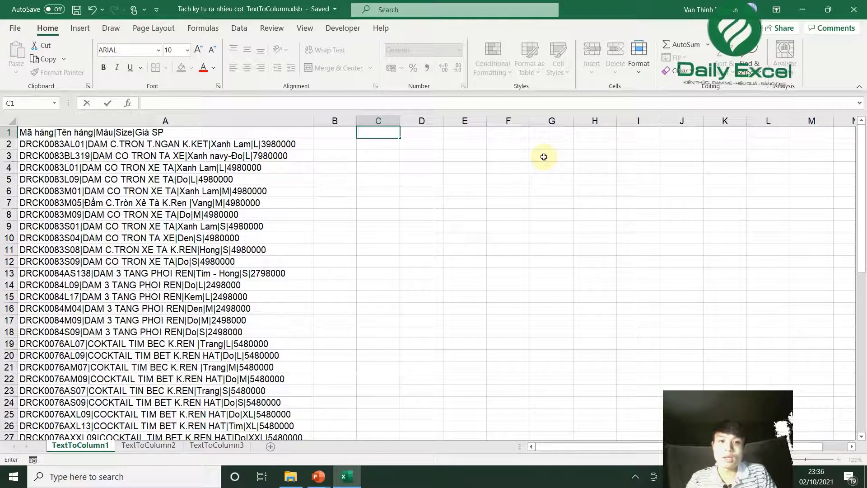
left_click(421, 202)
left_click(385, 136)
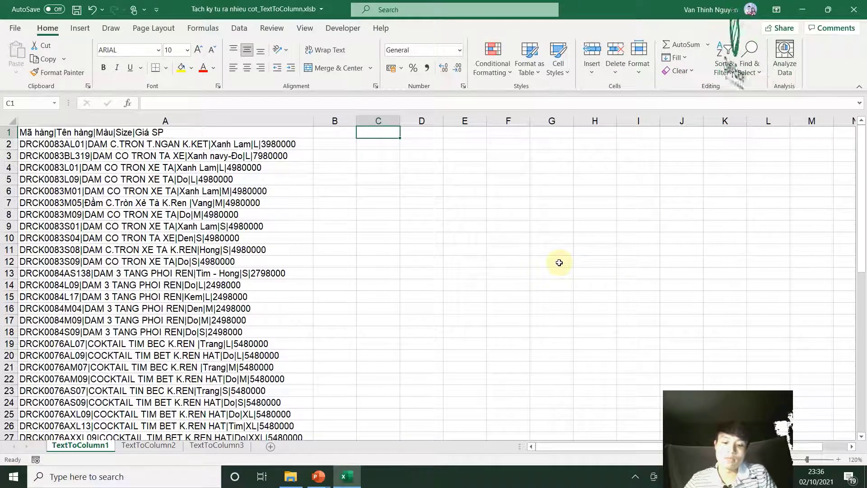
key("alt+F11")
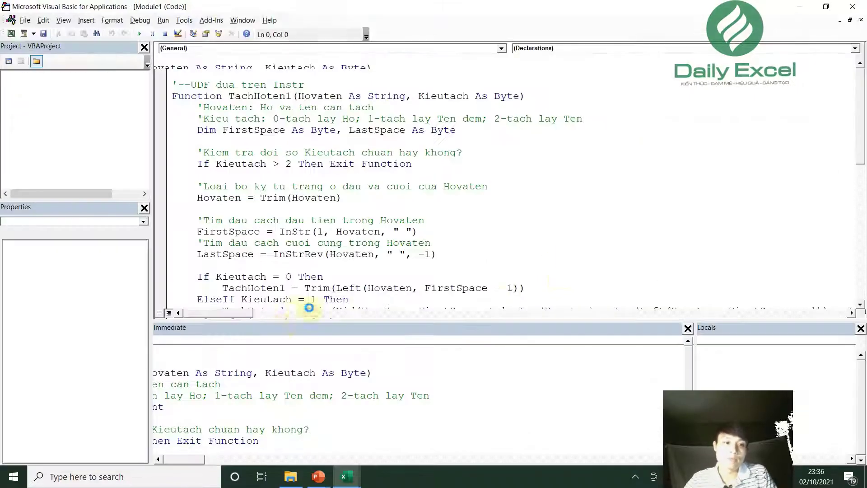
Step: Print the workbook path with ?thisworkbook.FullName in the Immediate window and highlight part of it
scroll(354, 285, "down", 5)
left_click(225, 361)
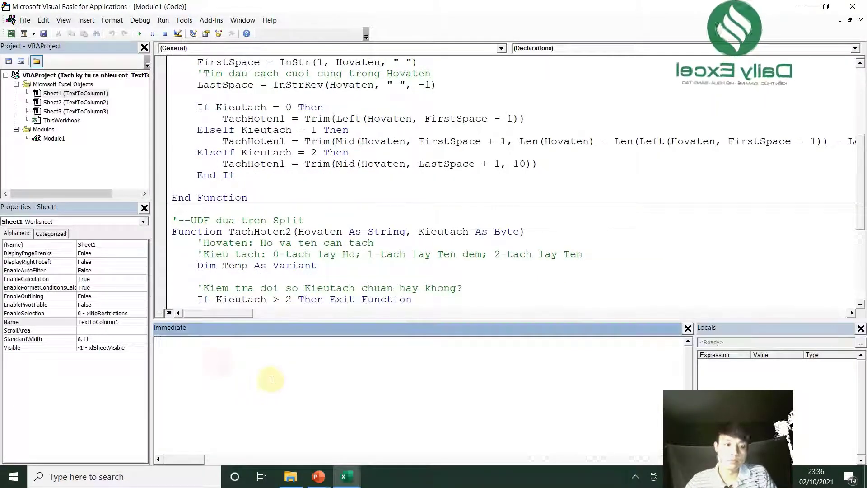
type("?thiss")
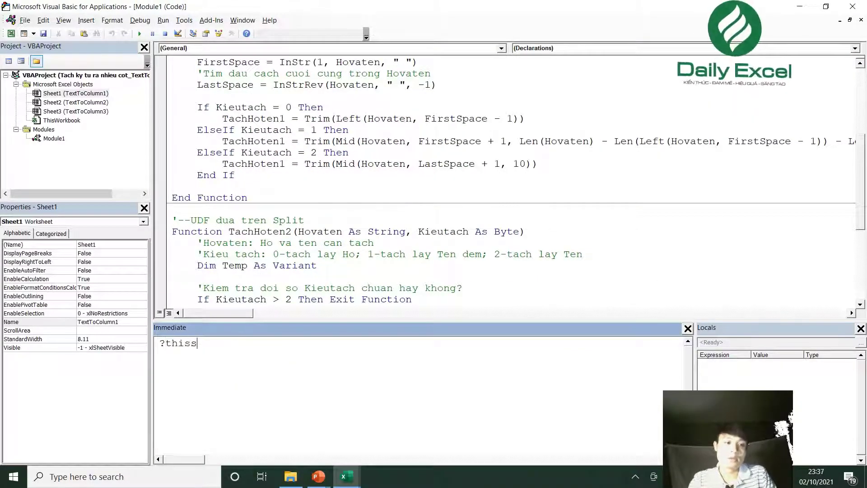
key("BackSpace")
type("workbo")
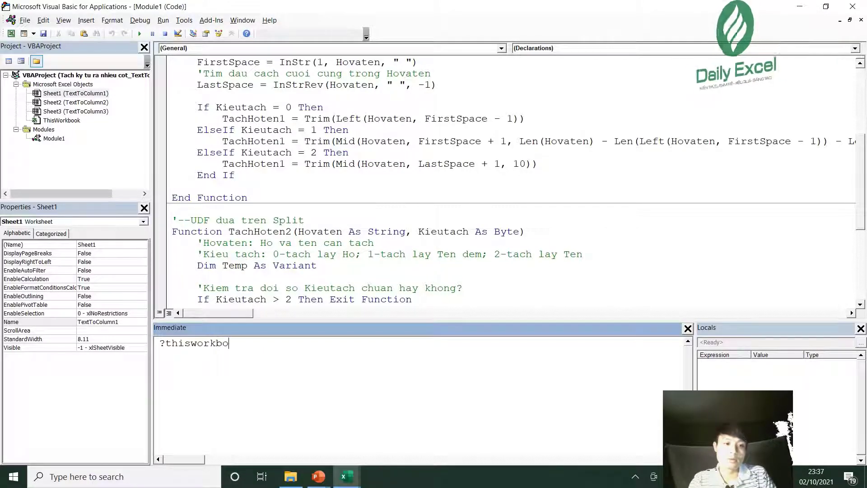
type("ok.Fu")
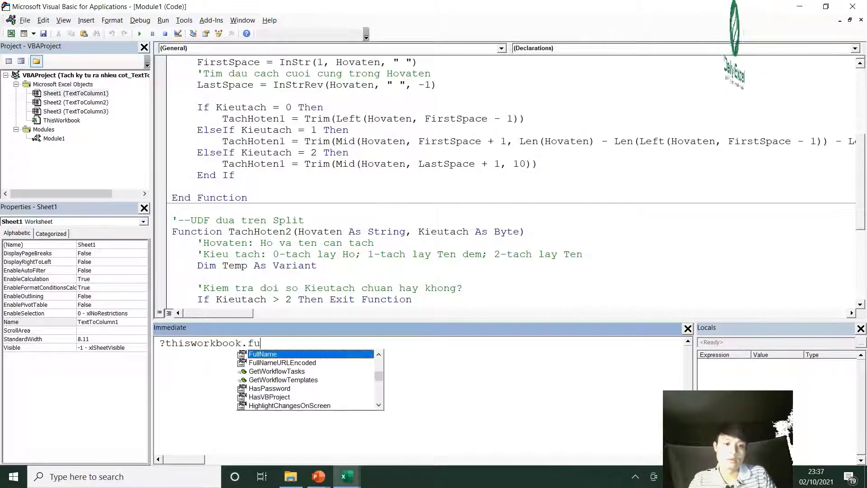
key("Tab")
key("Return")
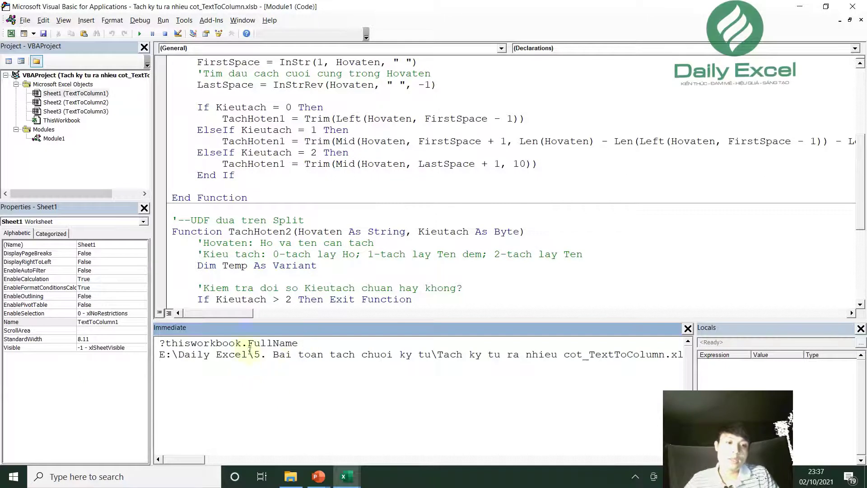
left_click_drag(221, 356, 254, 359)
left_click(229, 357)
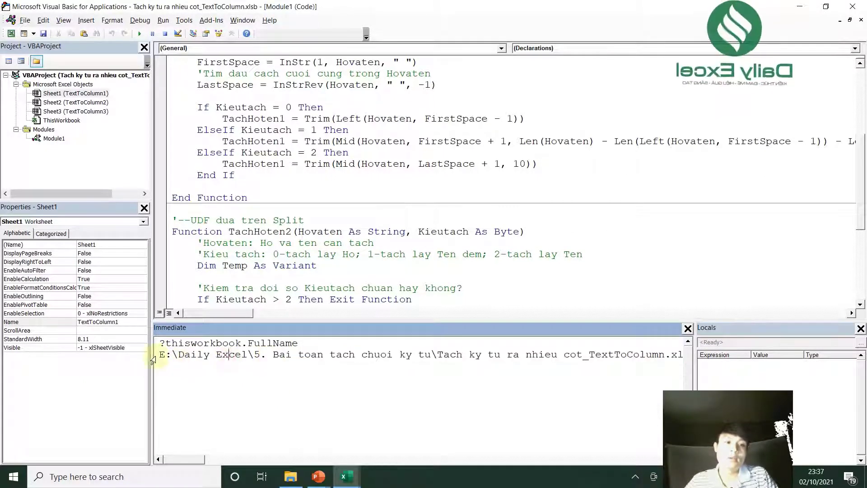
left_click_drag(171, 357, 181, 356)
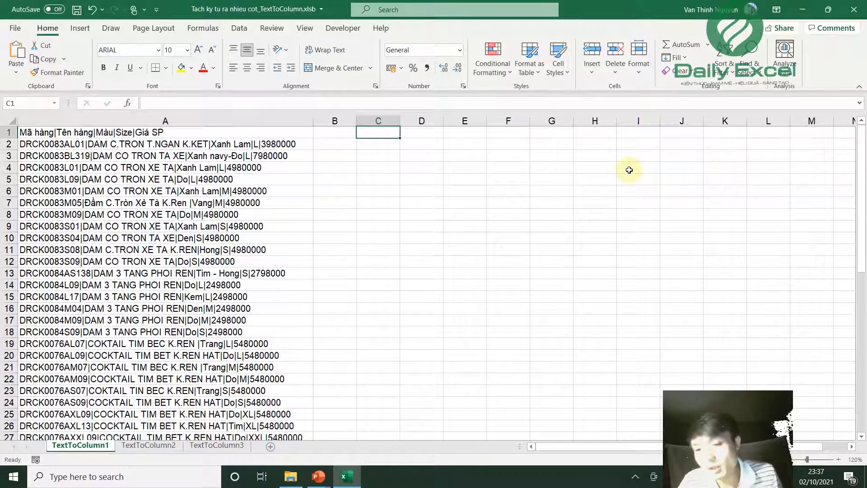
key("F2")
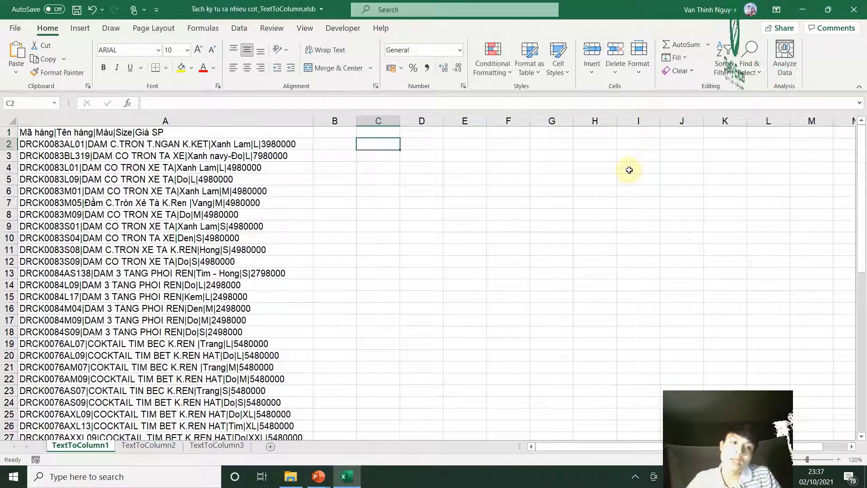
left_click(125, 132)
left_click(134, 219)
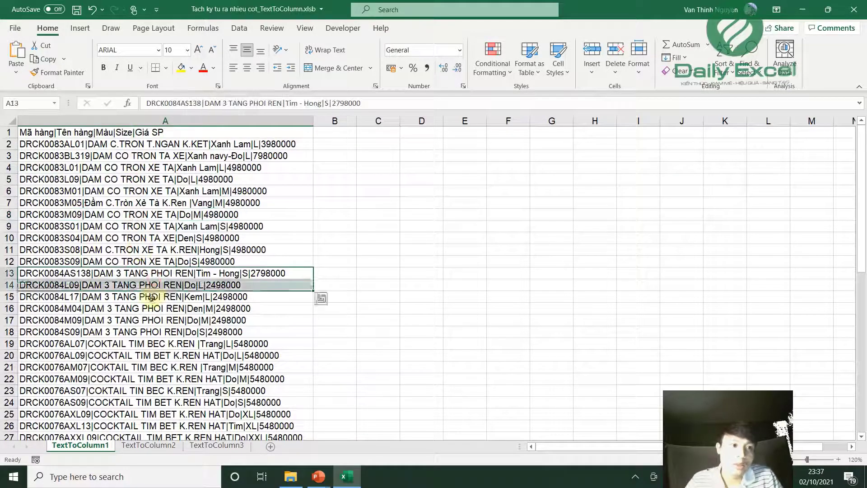
left_click(216, 296)
scroll(219, 280, "down", 9)
scroll(221, 273, "up", 9)
left_click(93, 131)
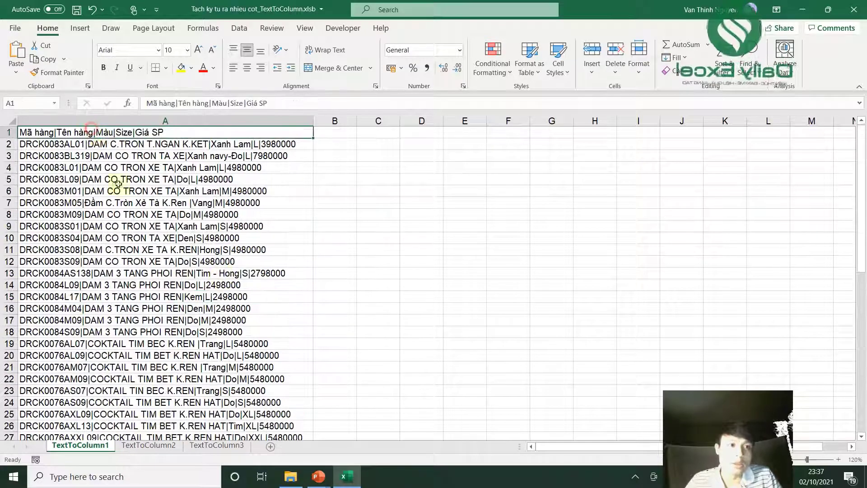
left_click(113, 202)
left_click(107, 132)
left_click(109, 181)
left_click(141, 260)
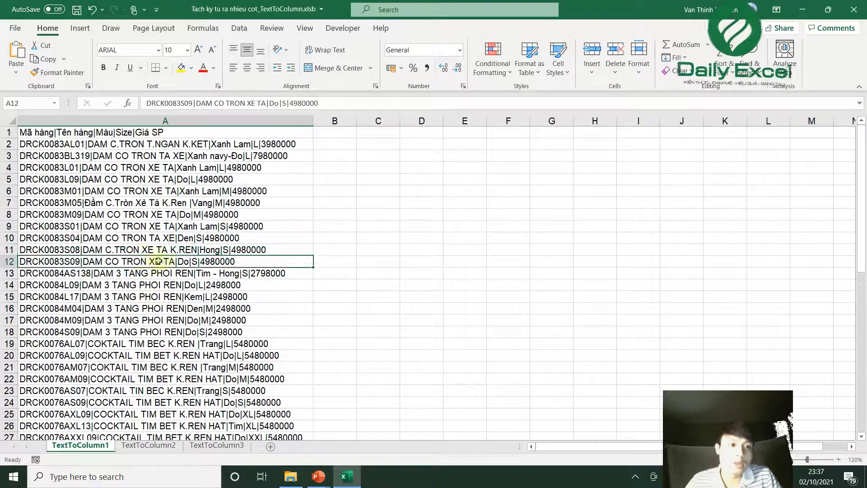
left_click(136, 179)
left_click(138, 202)
left_click(140, 237)
scroll(188, 294, "down", 1)
scroll(194, 291, "down", 6)
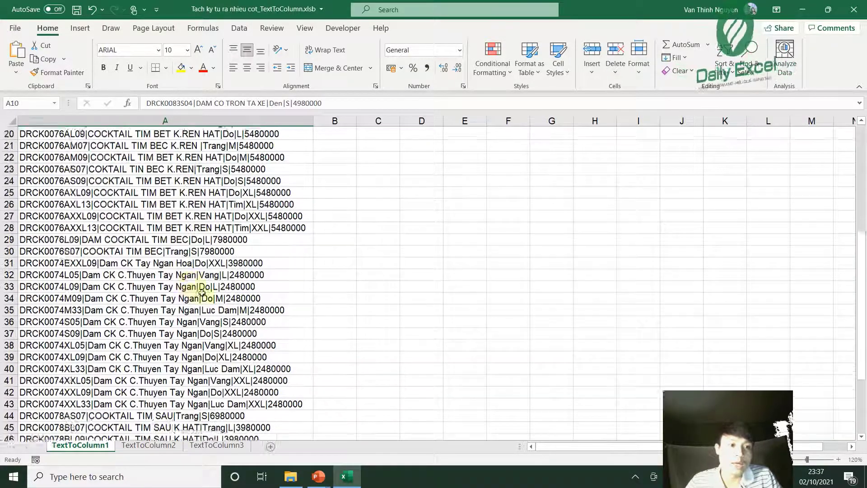
scroll(197, 284, "up", 1)
scroll(196, 285, "up", 6)
left_click(362, 132)
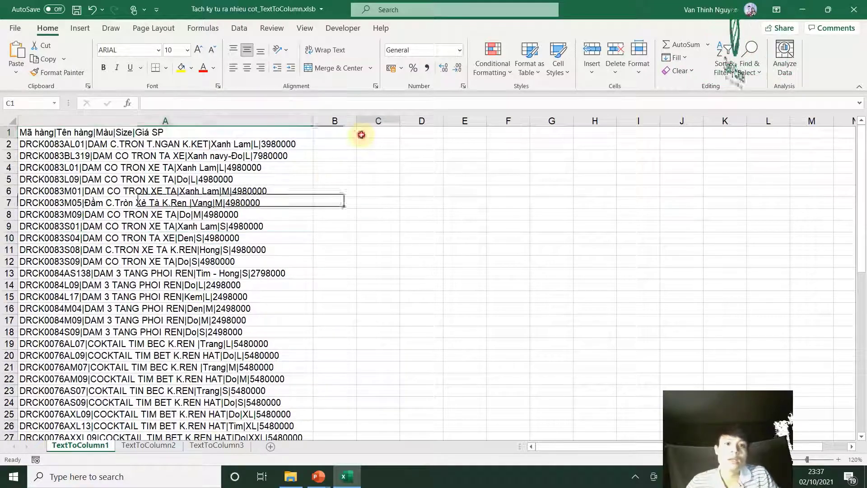
Step: Enter headers Mã hàng, Tên hàng, Màu, Size and Giá SP in C1:G1, ending on C2
type("Mã")
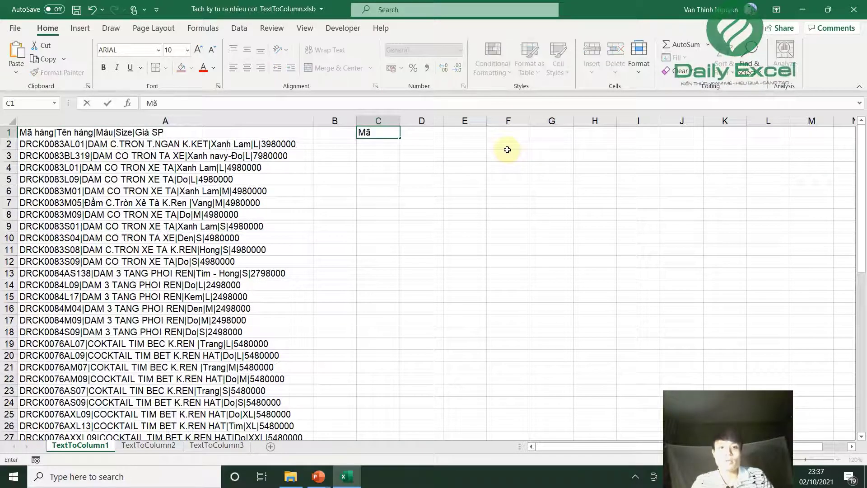
type(" hàng")
key("Tab")
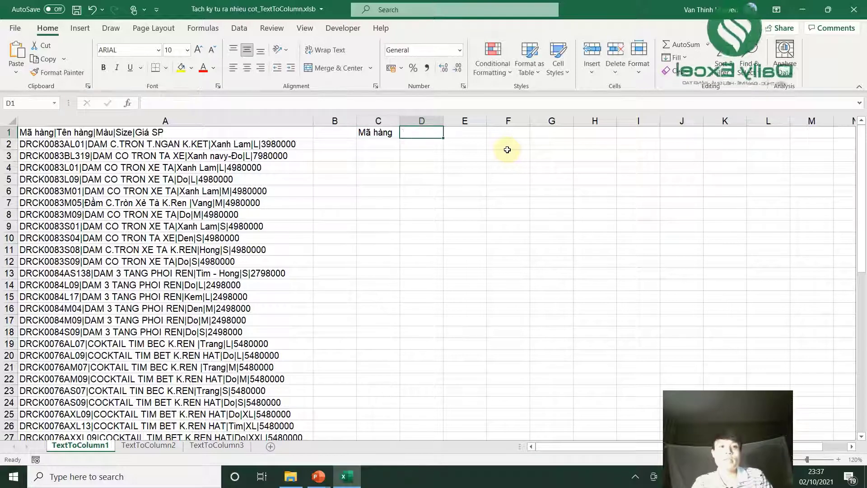
type("Tên hàng")
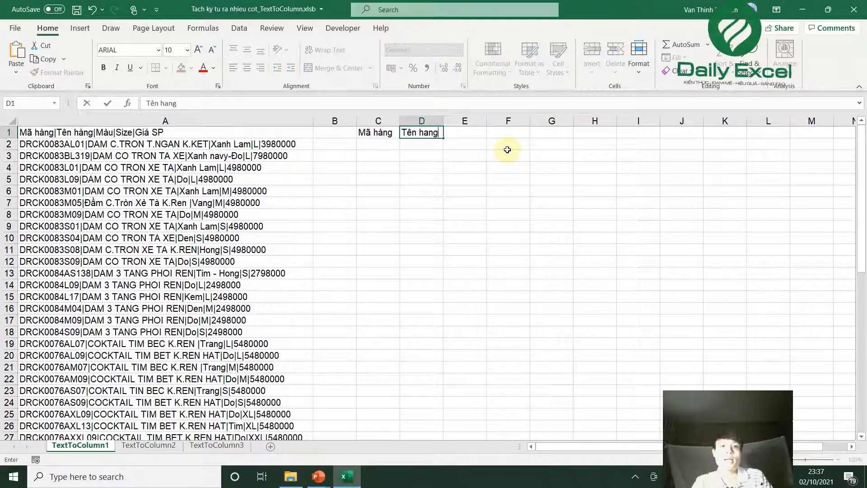
key("Tab")
type("M")
key("Tab")
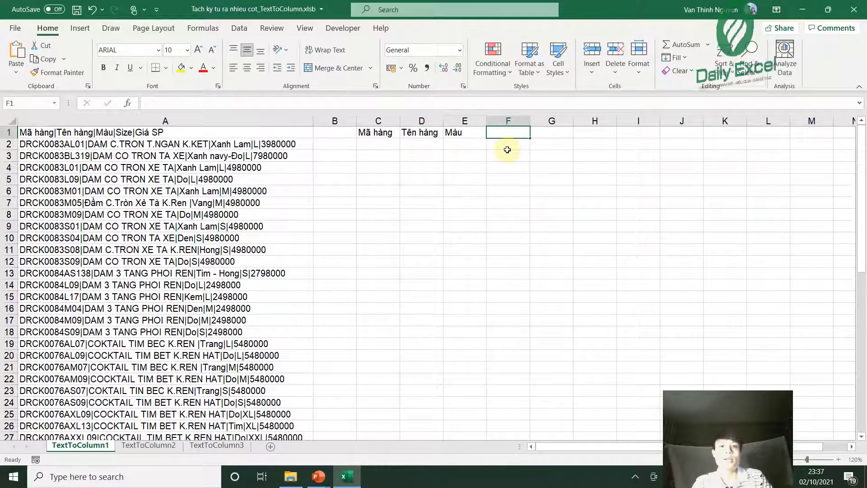
type("Size")
key("Tab")
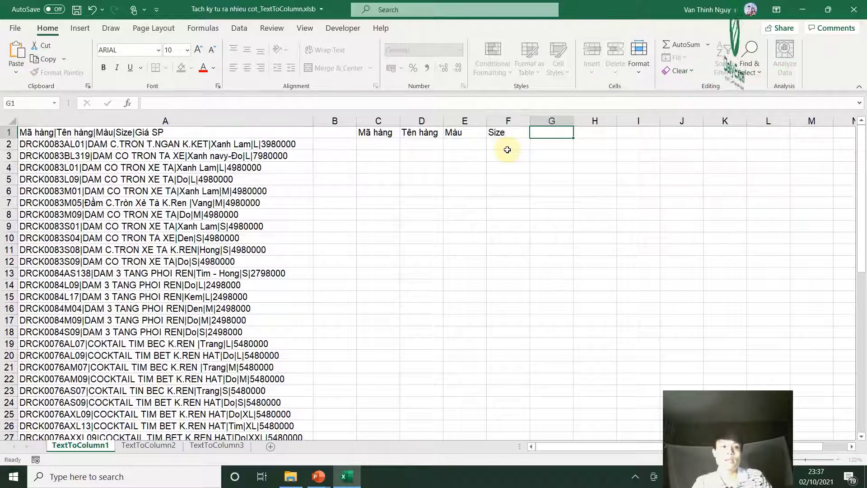
type("Giá")
type("SP")
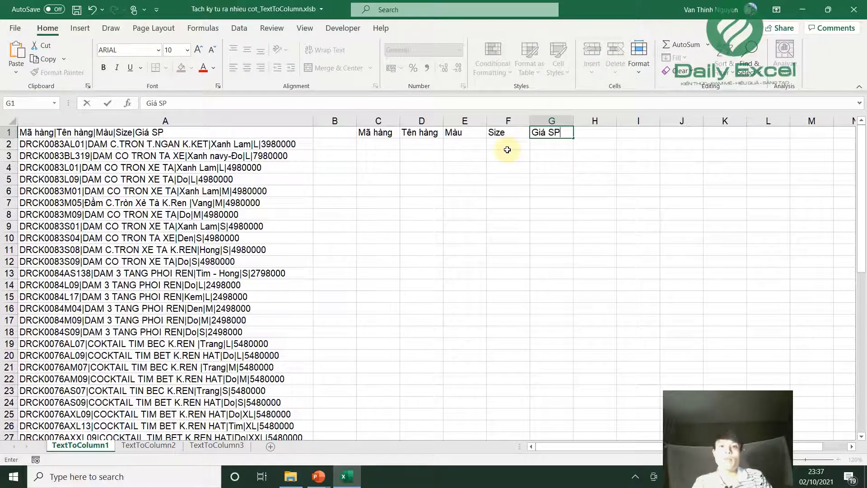
key("Return")
key("Down")
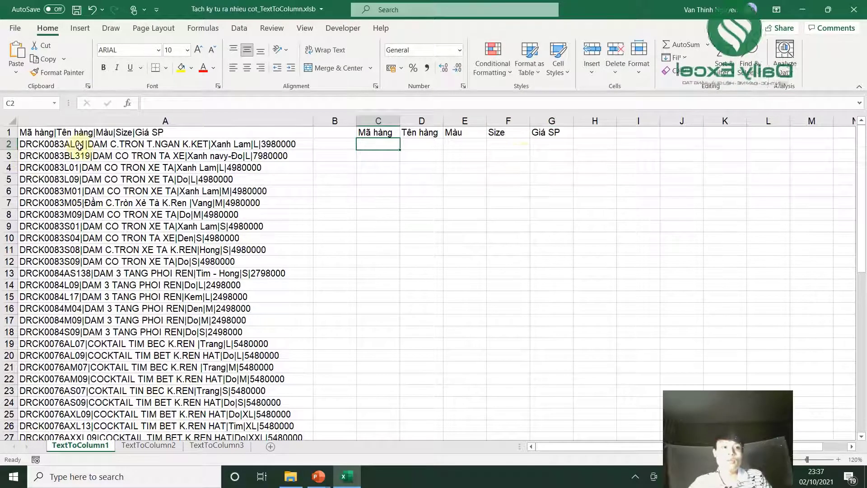
Step: Copy the code DRCK0083AL01 from A2 into C2 and auto-fit column C
left_click(40, 145)
key("ctrl+c")
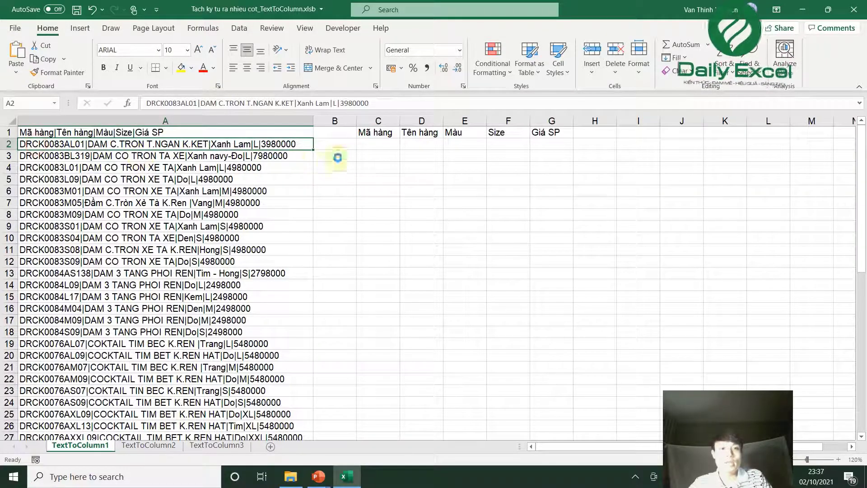
left_click(196, 103)
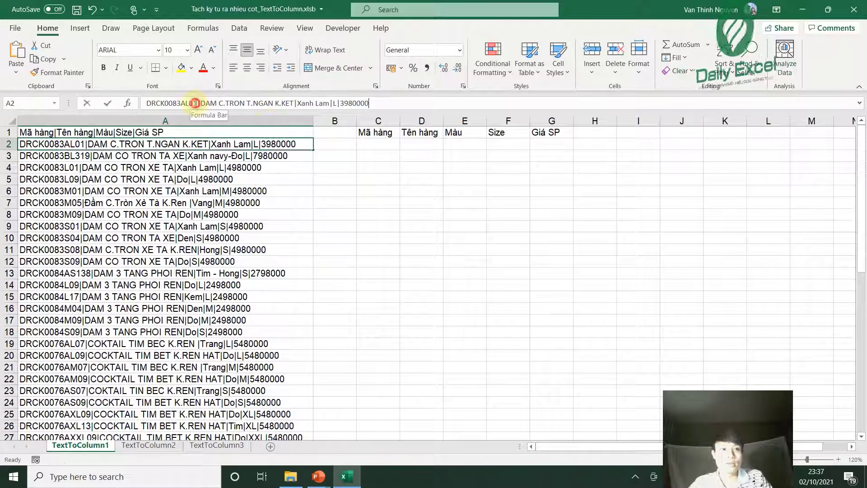
left_click_drag(196, 103, 105, 93)
key("ctrl+c")
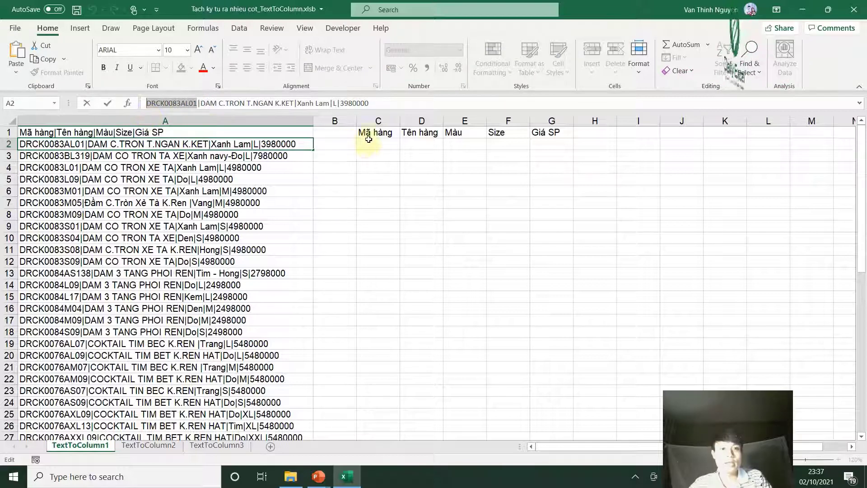
left_click(368, 144)
key("ctrl+v")
left_click(447, 177)
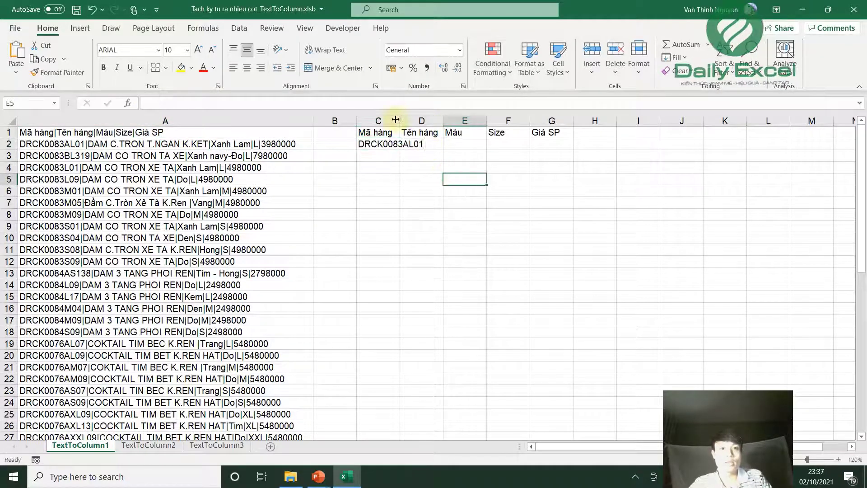
double_click(400, 121)
Step: Copy the name DAM C.TRON T.NGAN K.KET into D2 and auto-fit column D
double_click(88, 143)
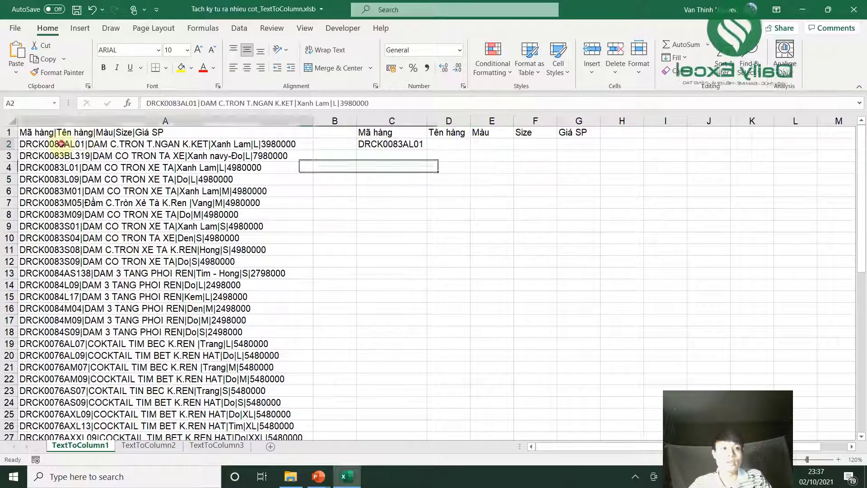
left_click_drag(88, 143, 203, 145)
key("ctrl+c")
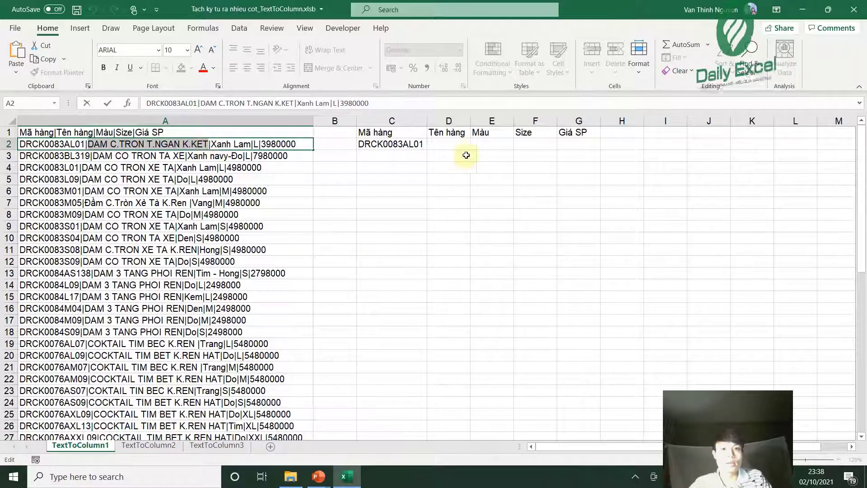
left_click(452, 144)
key("ctrl+v")
left_click(519, 176)
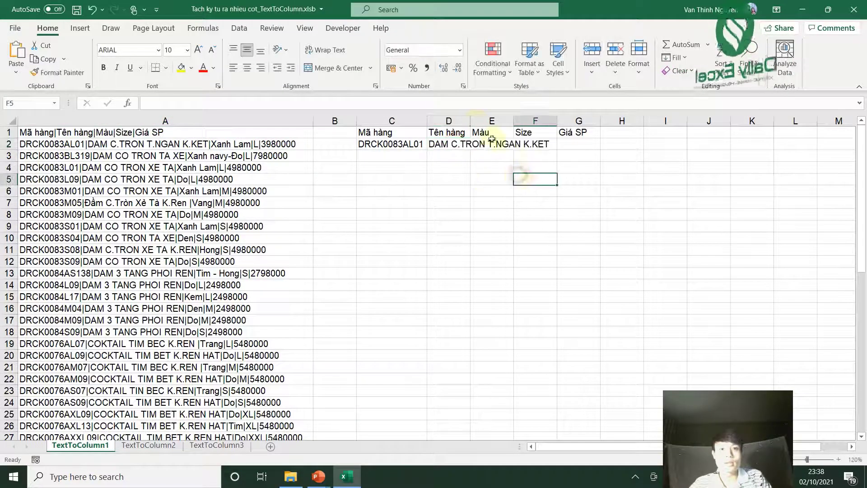
double_click(470, 120)
Step: Put the colour Xanh Lam from A2 into E2
left_click(171, 144)
double_click(171, 144)
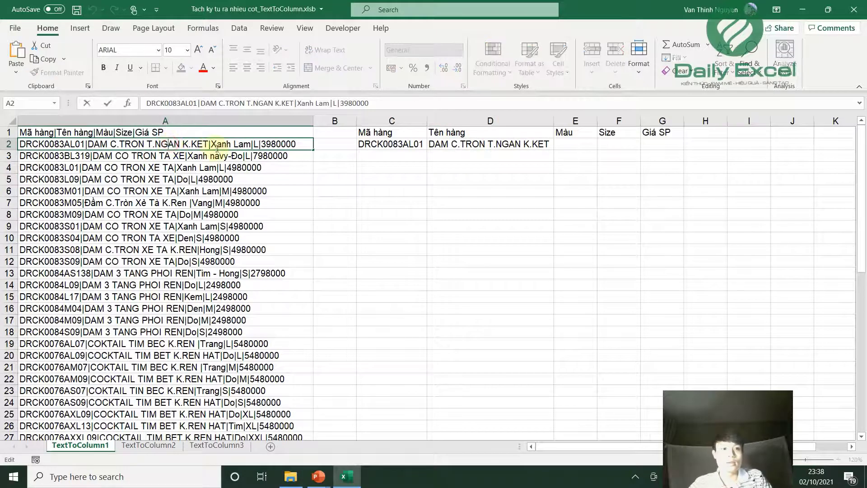
left_click_drag(211, 144, 252, 144)
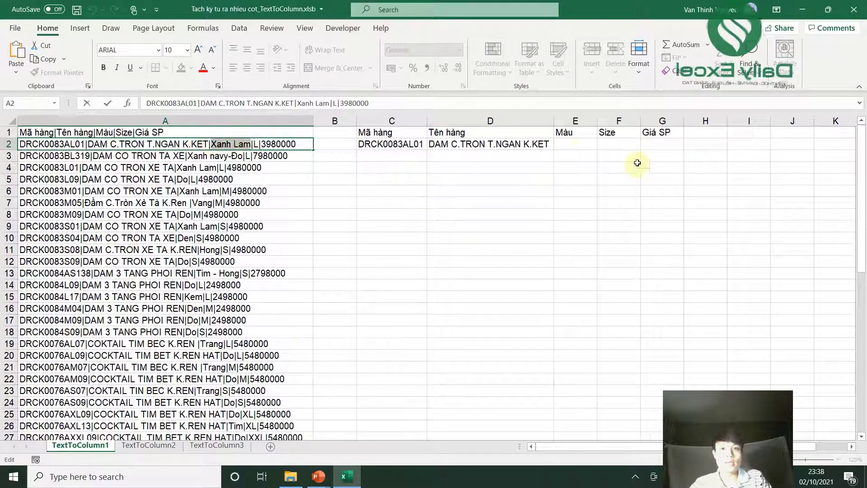
left_click(573, 144)
key("ctrl+v")
key("Return")
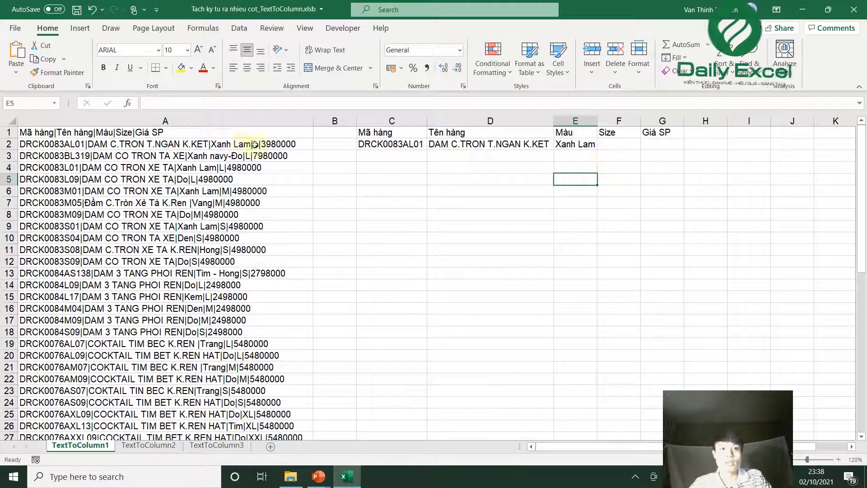
Step: Enter the size L in F2
left_click(259, 144)
double_click(259, 144)
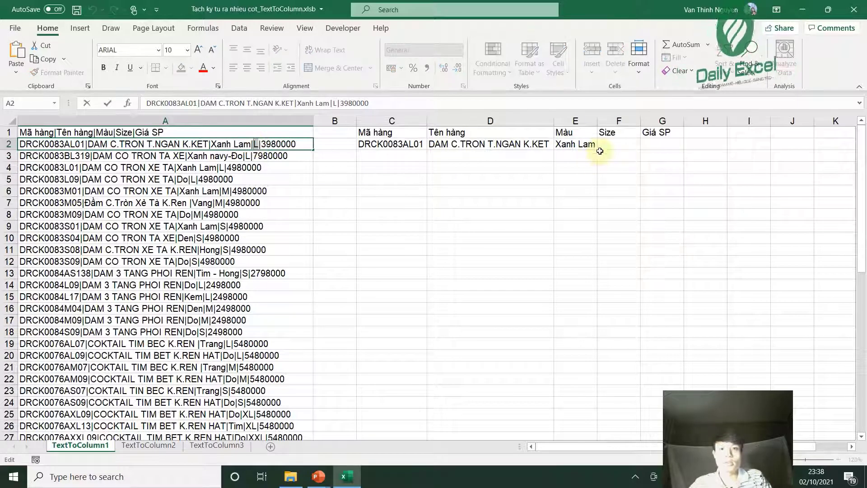
left_click(617, 145)
type("L")
key("Return")
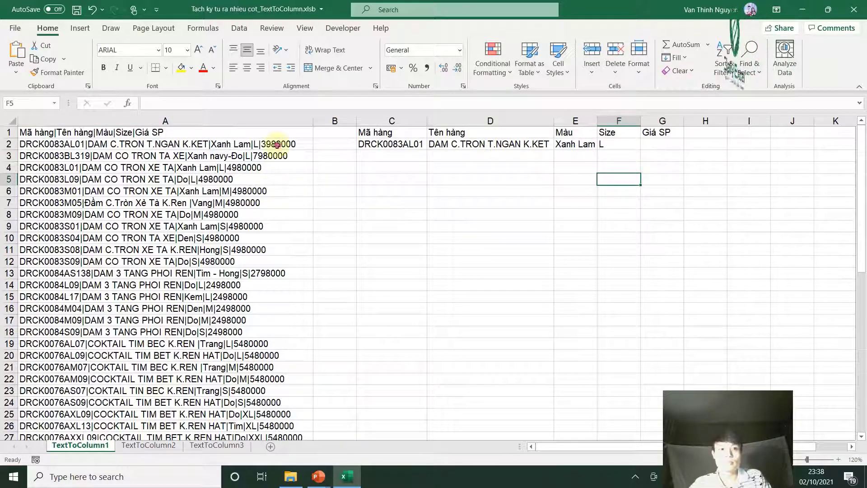
Step: Copy the price 3980000 from A2 into G2
double_click(277, 144)
left_click_drag(296, 144, 261, 144)
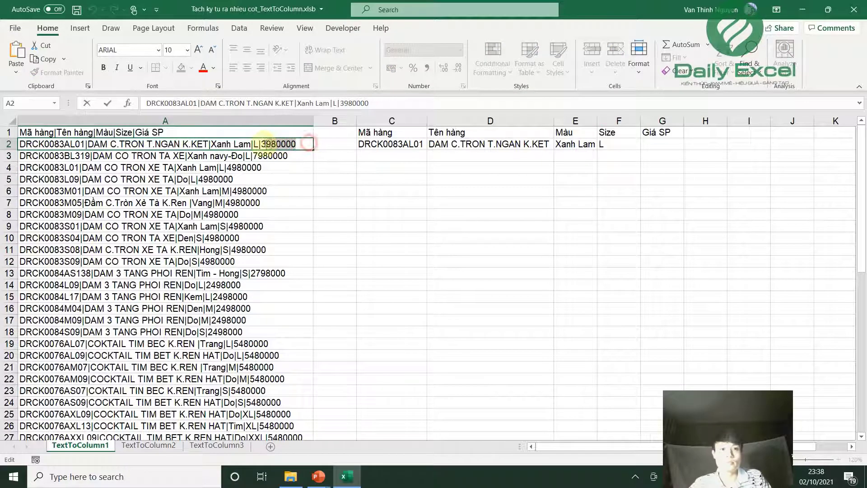
key("ctrl+c")
left_click(659, 144)
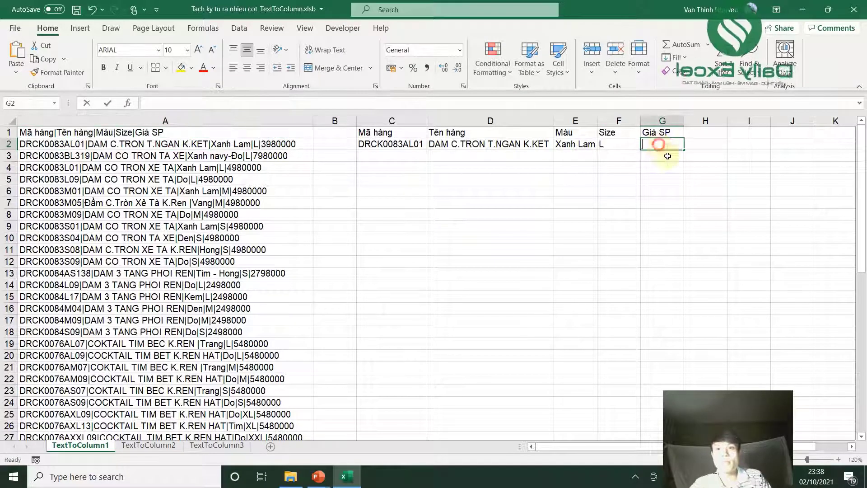
key("ctrl+v")
left_click(643, 194)
left_click(609, 260)
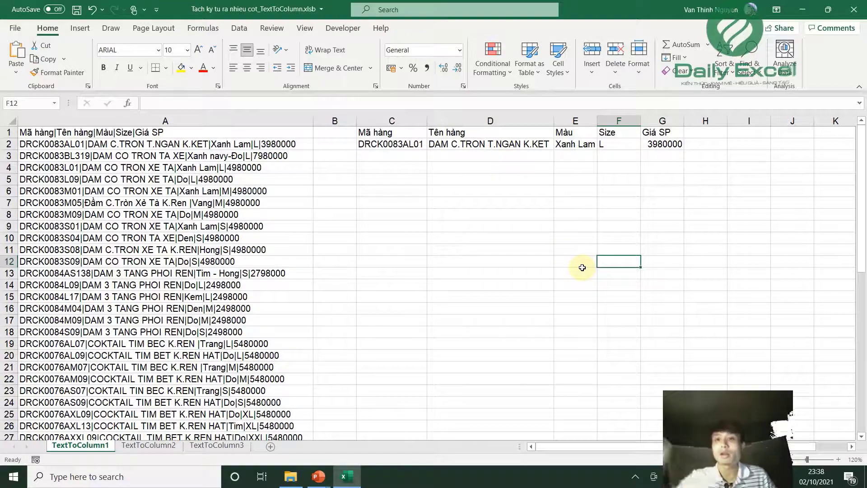
left_click(111, 168)
scroll(136, 275, "down", 7)
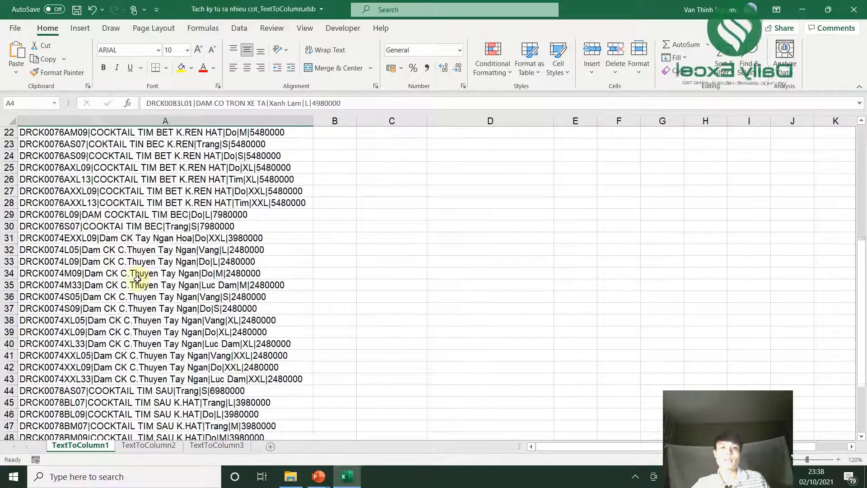
scroll(160, 280, "down", 6)
scroll(160, 280, "up", 13)
scroll(173, 285, "down", 7)
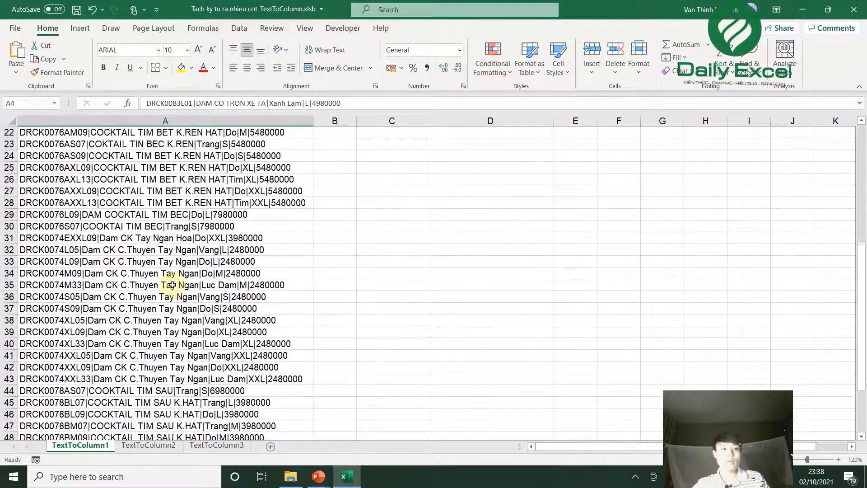
scroll(173, 284, "up", 7)
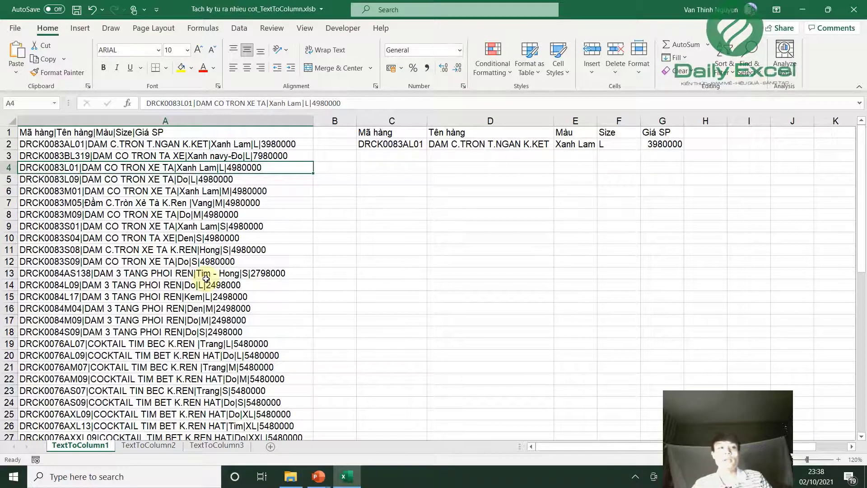
scroll(172, 271, "down", 13)
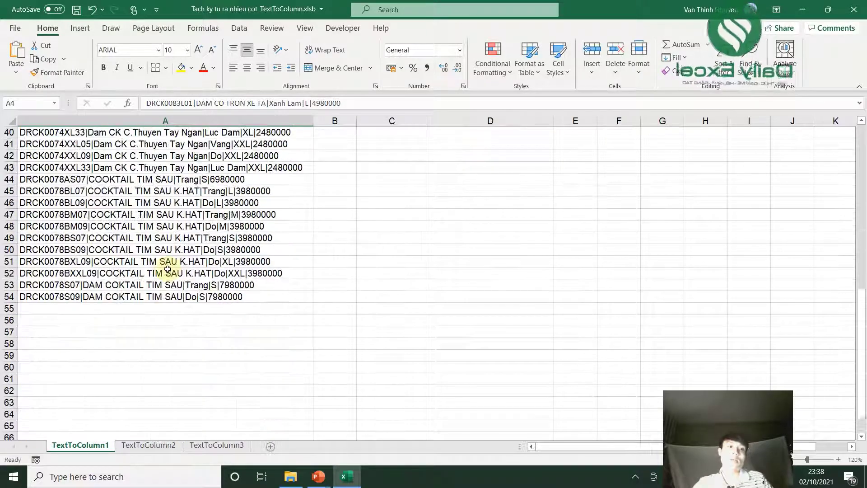
scroll(170, 270, "down", 1)
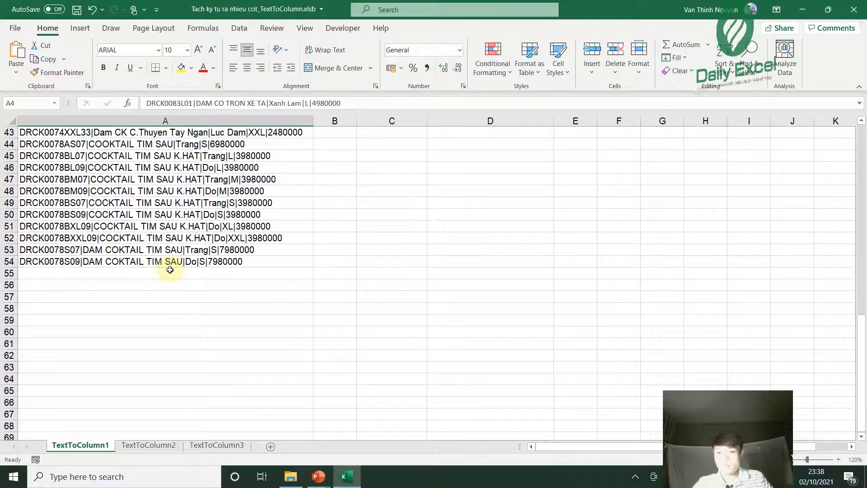
scroll(170, 270, "up", 8)
scroll(170, 270, "up", 6)
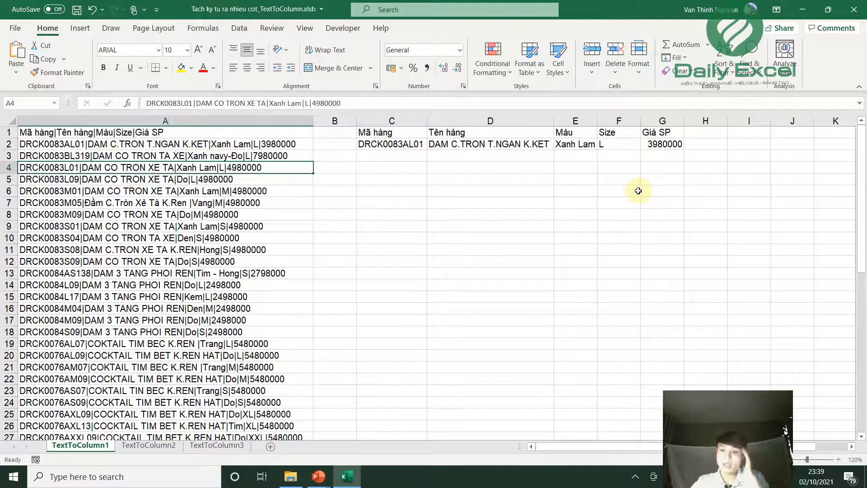
Step: Delete columns C:G with the hand-split headers and row-2 values, then select A1
left_click(240, 28)
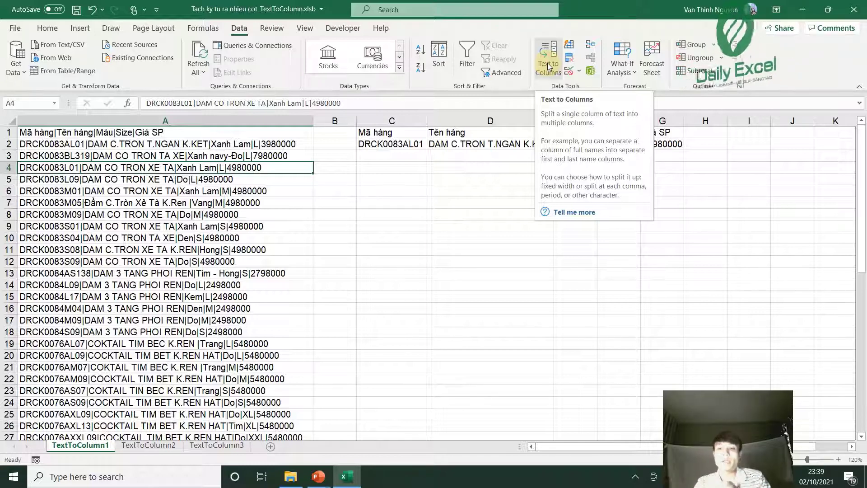
left_click(403, 122)
left_click_drag(403, 122, 669, 121)
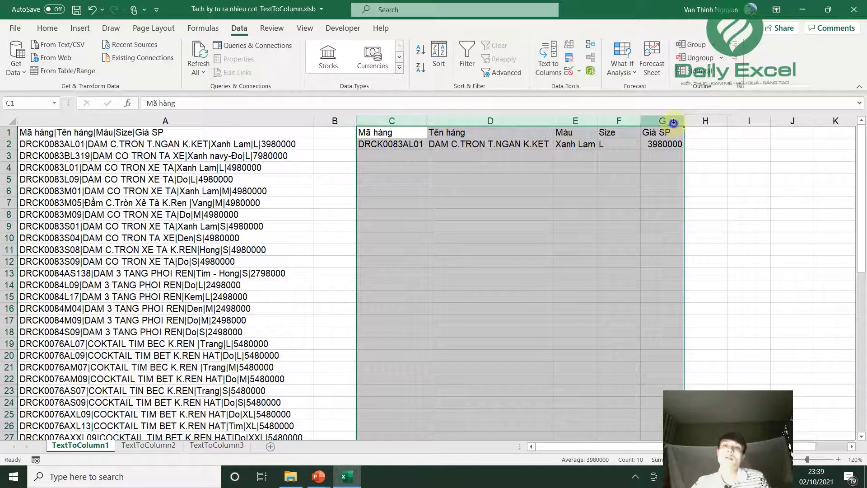
right_click(673, 122)
left_click(705, 235)
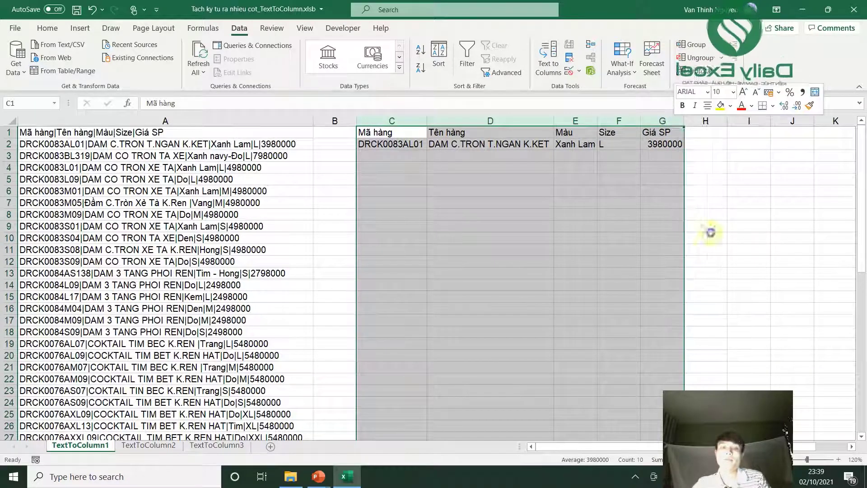
left_click(411, 235)
left_click(145, 132)
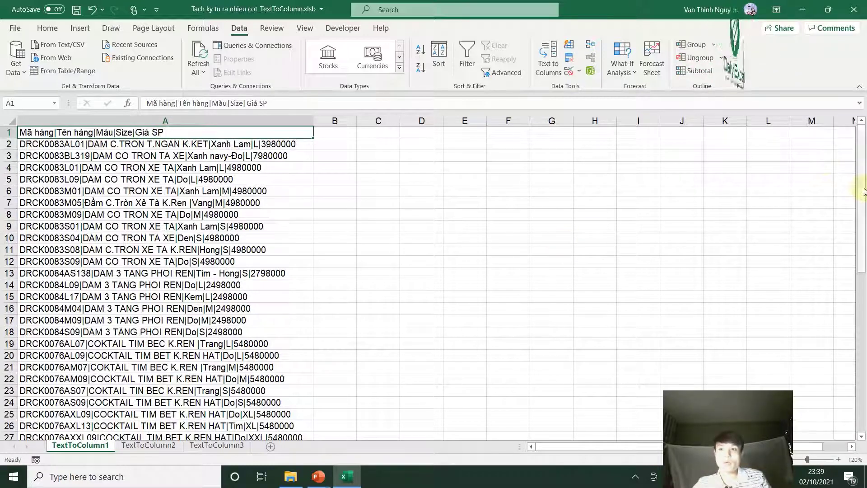
Step: Select A1:A54 from the header down with Ctrl+Shift+Down
left_click_drag(861, 188, 862, 426)
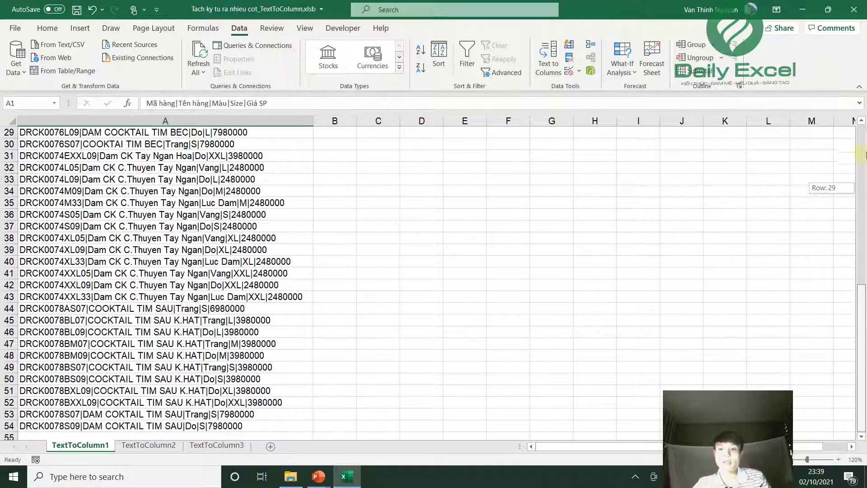
left_click_drag(864, 154, 862, 131)
left_click(64, 153)
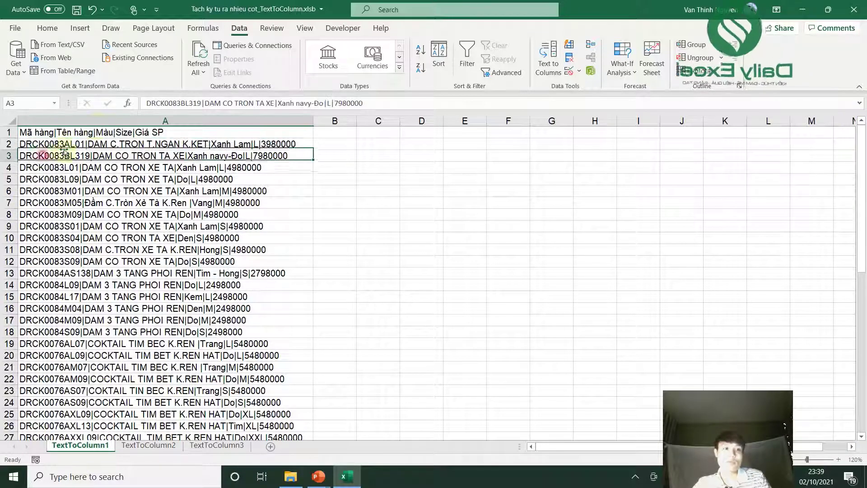
left_click(95, 132)
key("ctrl+shift+Down")
left_click(96, 132)
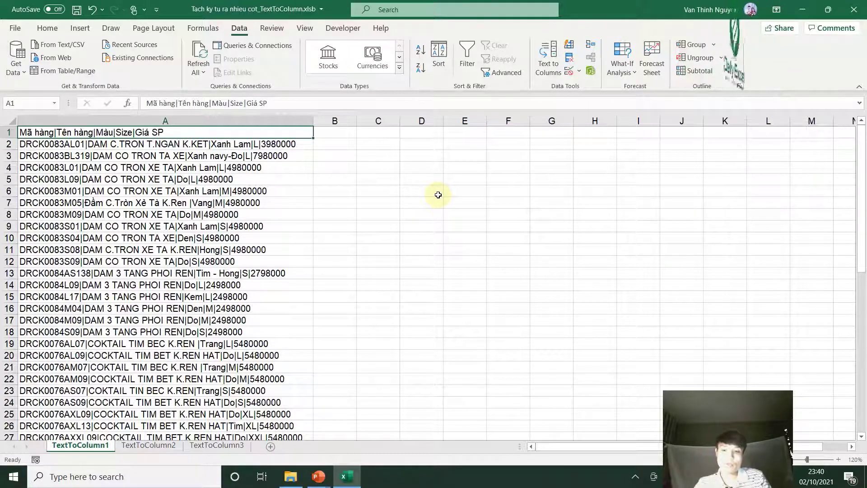
key("ctrl+shift+Down")
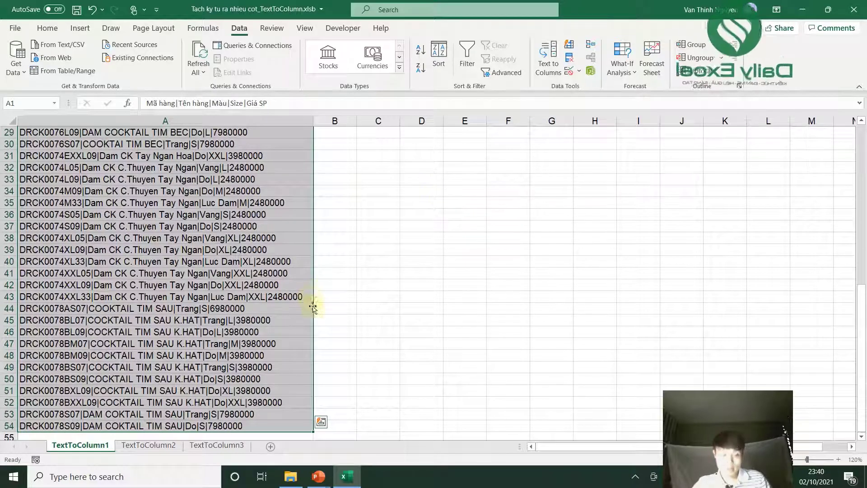
Step: Scroll through the selected product list to verify its extent, ending on the Data tab
scroll(315, 312, "up", 1)
scroll(315, 312, "up", 9)
scroll(315, 313, "down", 6)
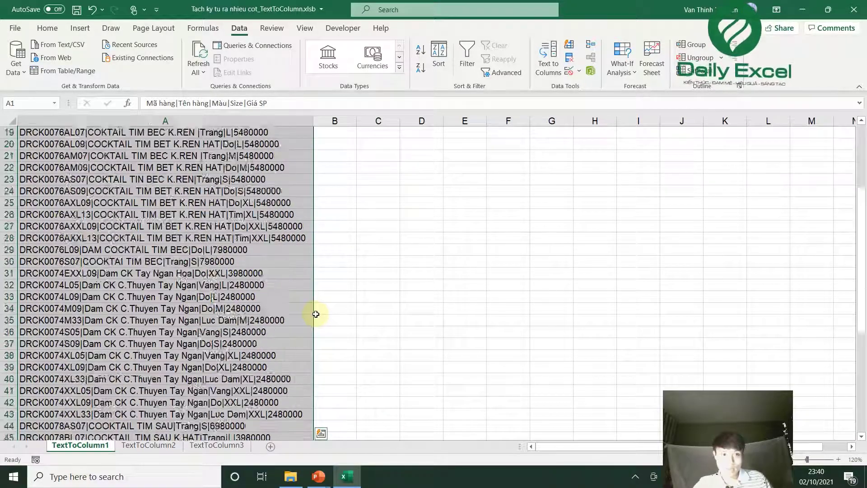
scroll(315, 313, "down", 9)
scroll(318, 314, "up", 2)
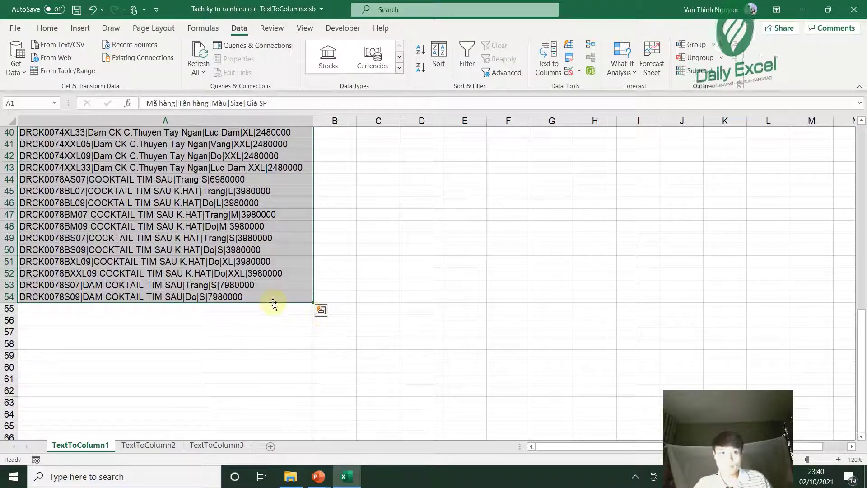
scroll(330, 297, "up", 2)
scroll(330, 296, "up", 4)
scroll(330, 296, "up", 5)
scroll(329, 296, "up", 2)
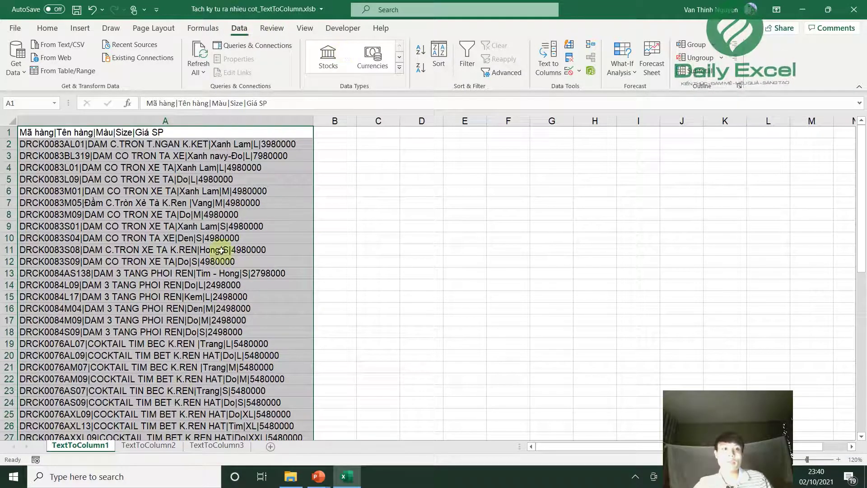
scroll(170, 253, "down", 6)
scroll(170, 253, "down", 6)
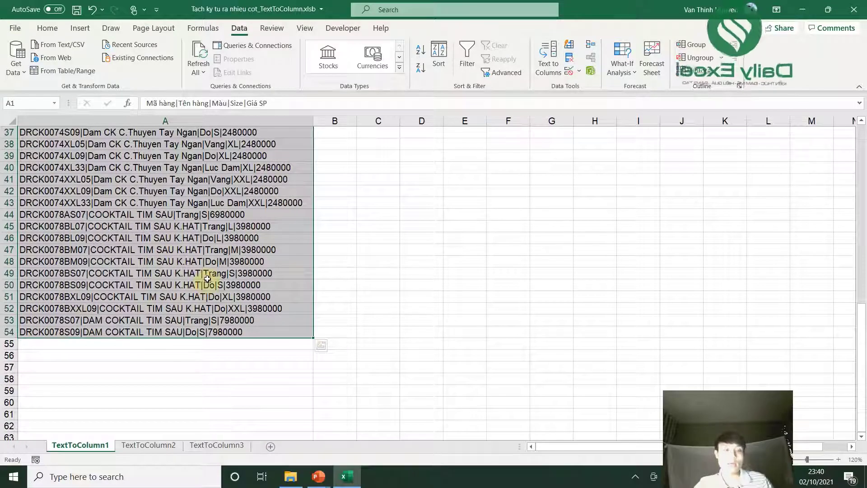
scroll(233, 228, "up", 6)
scroll(233, 228, "up", 6)
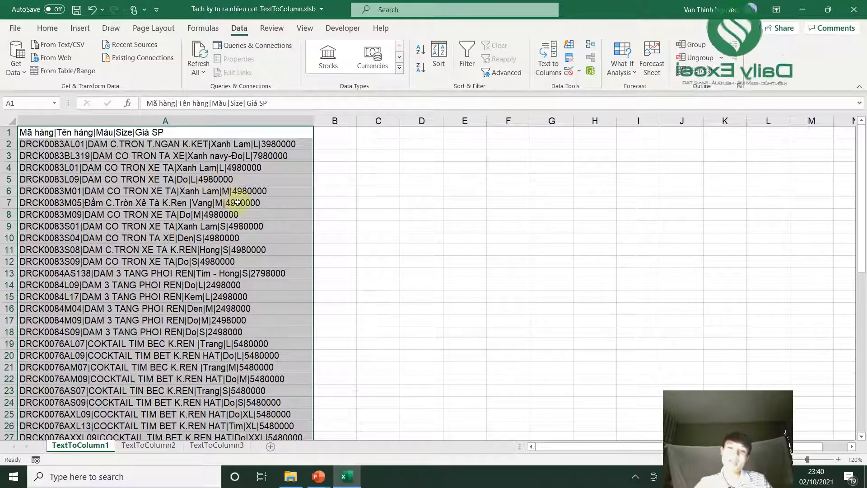
scroll(154, 226, "down", 6)
scroll(153, 226, "down", 6)
scroll(155, 228, "up", 3)
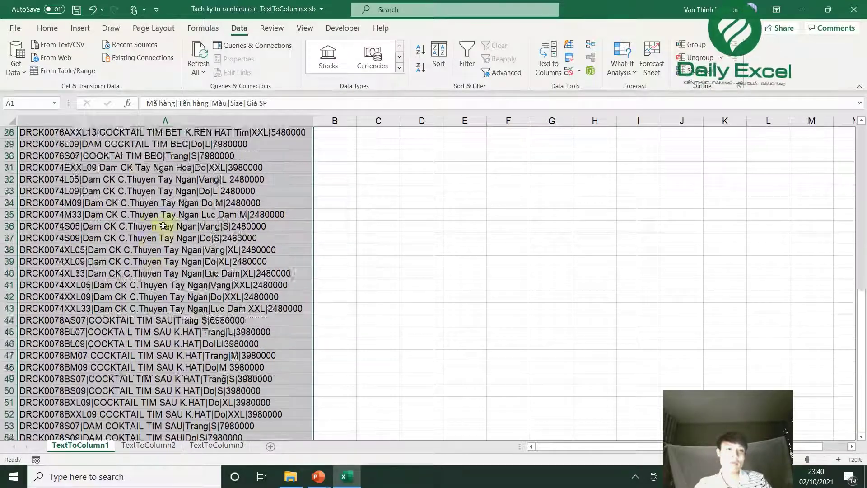
scroll(163, 224, "up", 9)
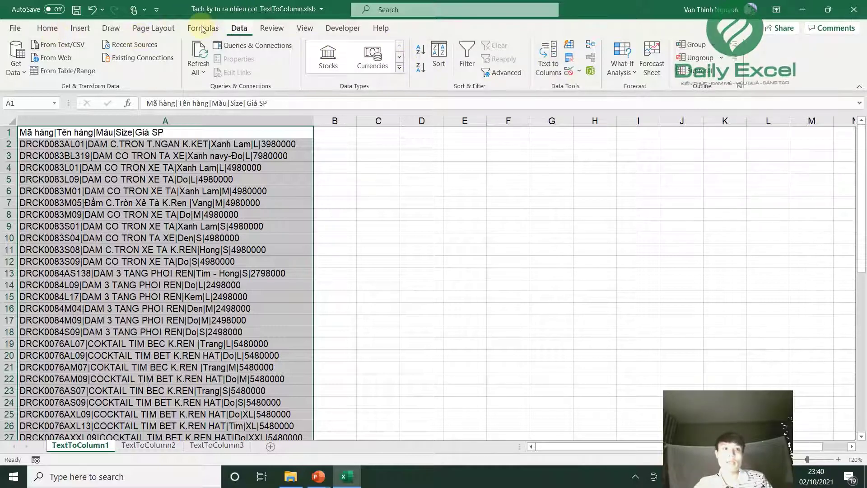
left_click(47, 28)
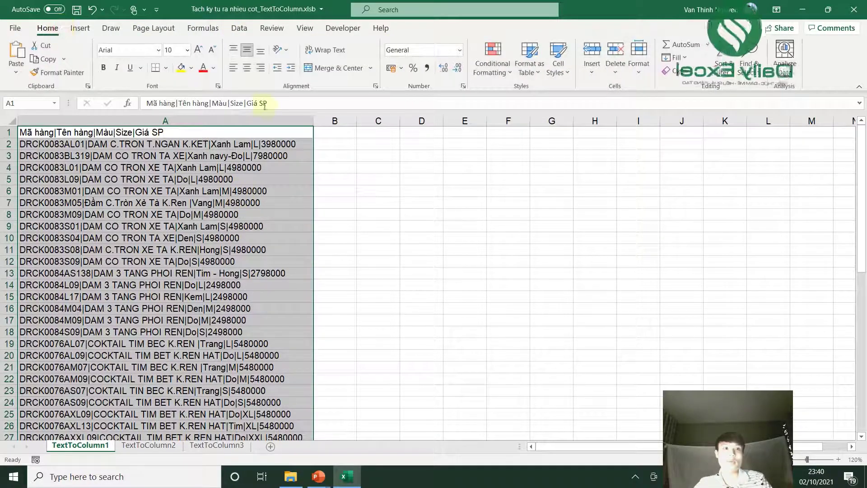
left_click(239, 28)
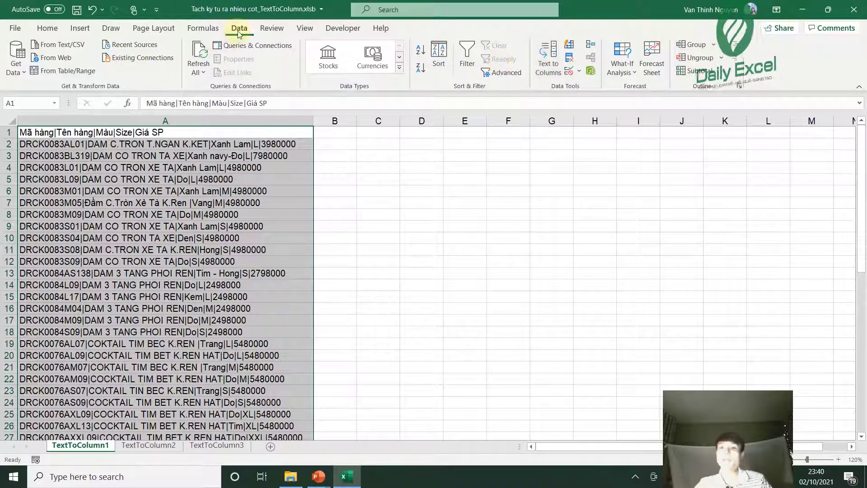
Step: Launch Text to Columns and continue past Step 1 with Delimited kept
left_click(549, 69)
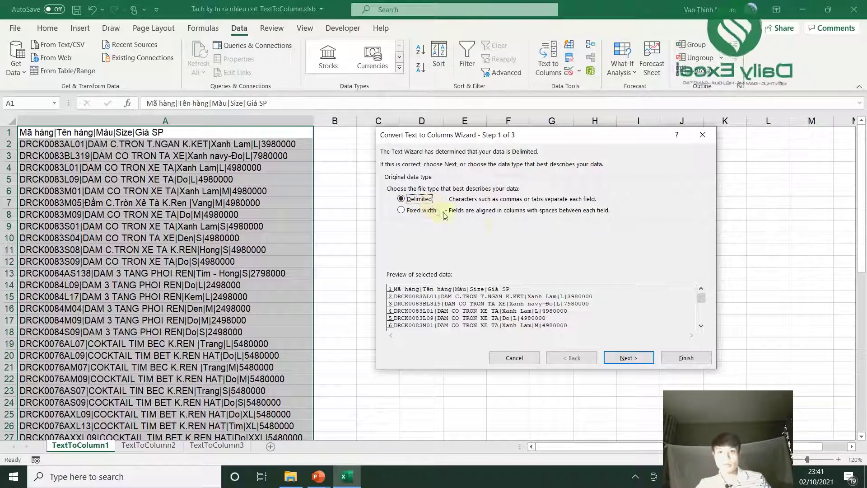
left_click(629, 359)
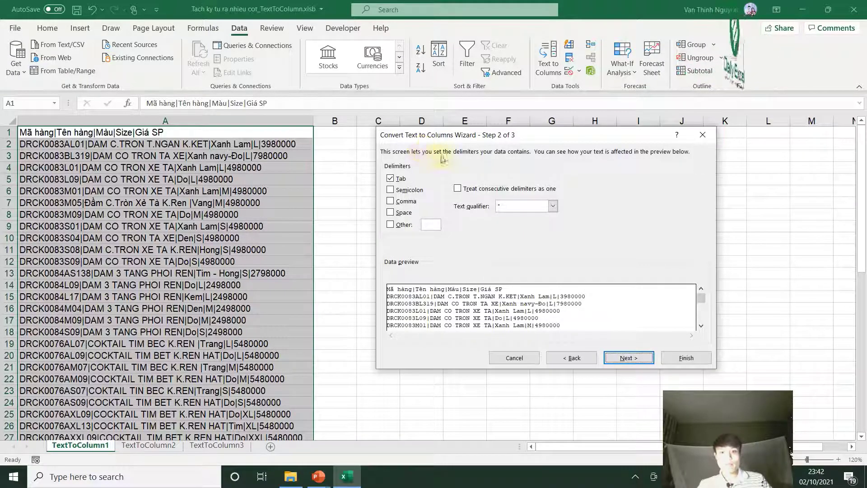
Step: Replace Tab with '|' as the Other delimiter, check the five-column preview, and advance to Step 3
left_click(391, 179)
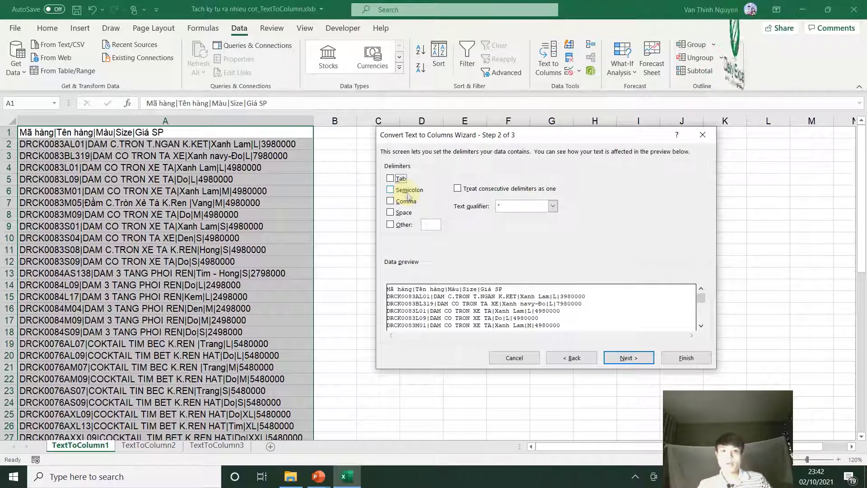
left_click(391, 203)
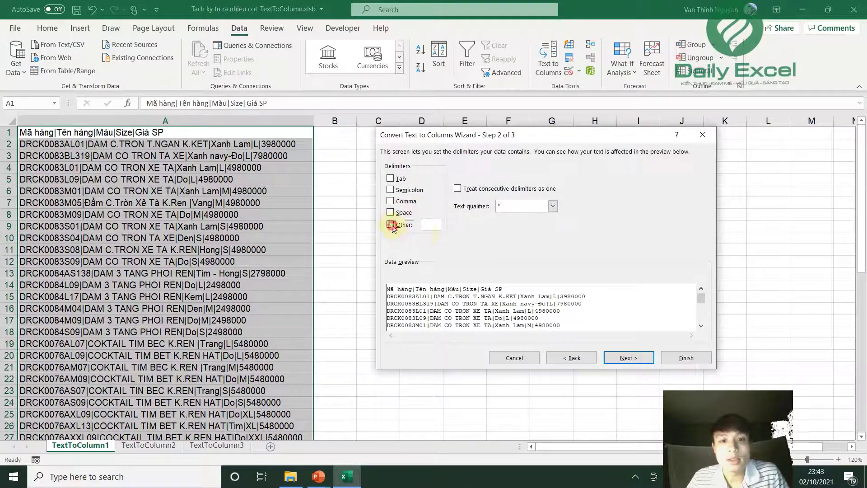
left_click(392, 225)
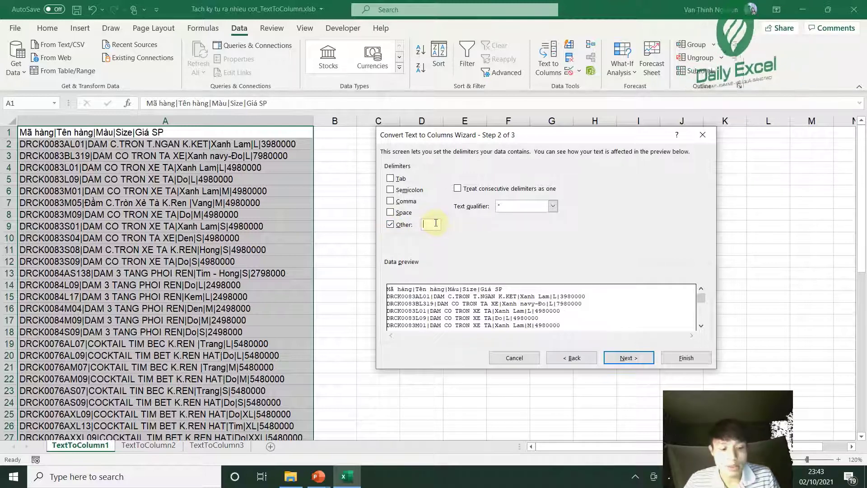
type("|")
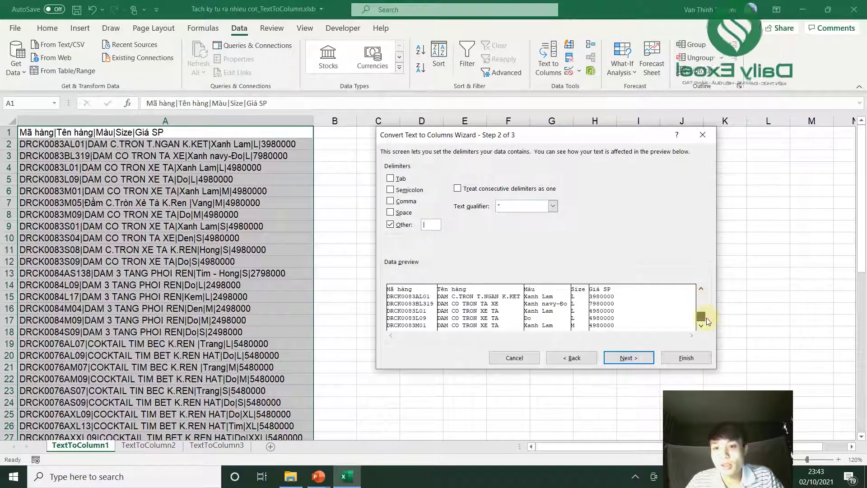
mouse_move(701, 298)
left_mouse_down()
mouse_move(705, 327)
mouse_move(704, 283)
left_mouse_up()
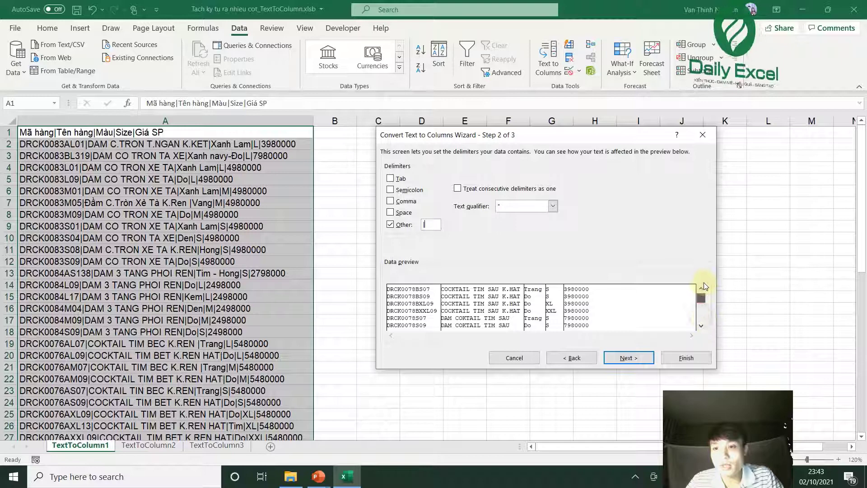
left_click(701, 326)
left_click(701, 326)
left_click(701, 326)
left_click(701, 326)
left_click(701, 326)
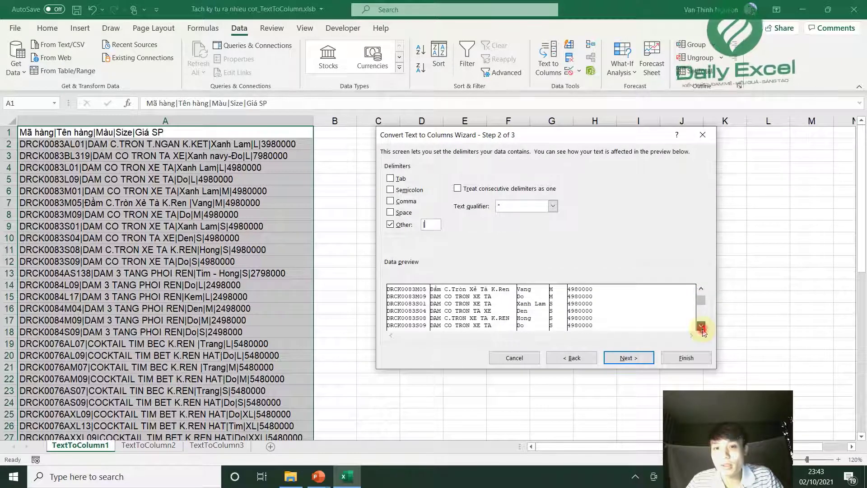
left_click(703, 289)
left_click(703, 289)
left_click(704, 289)
left_click(704, 289)
left_click(703, 289)
left_click(704, 289)
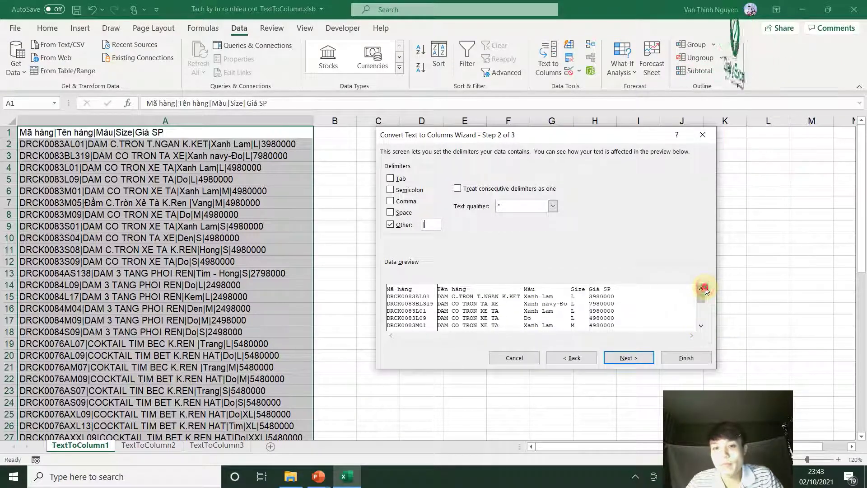
left_click(629, 357)
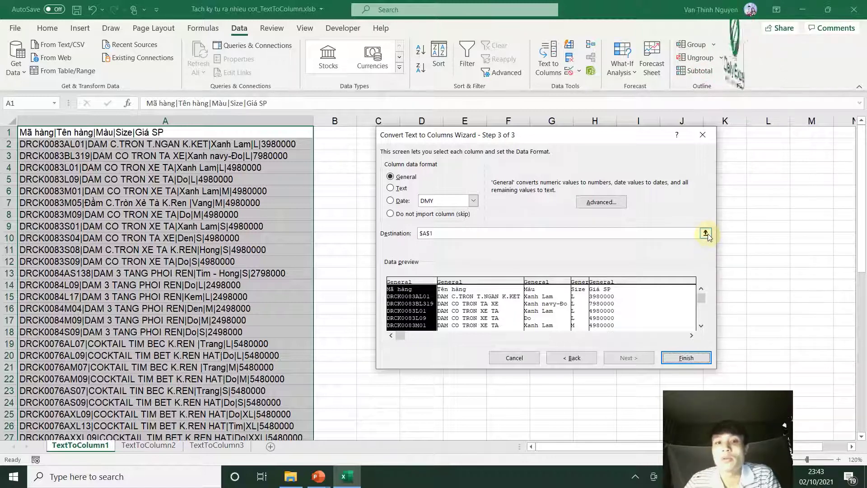
Step: Set the split destination to C1 and finish, filling columns C to G
left_click(706, 233)
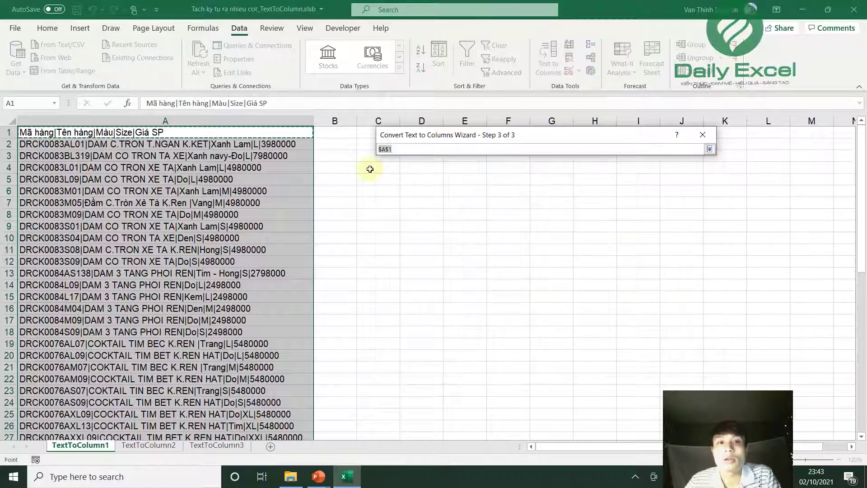
left_click(365, 135)
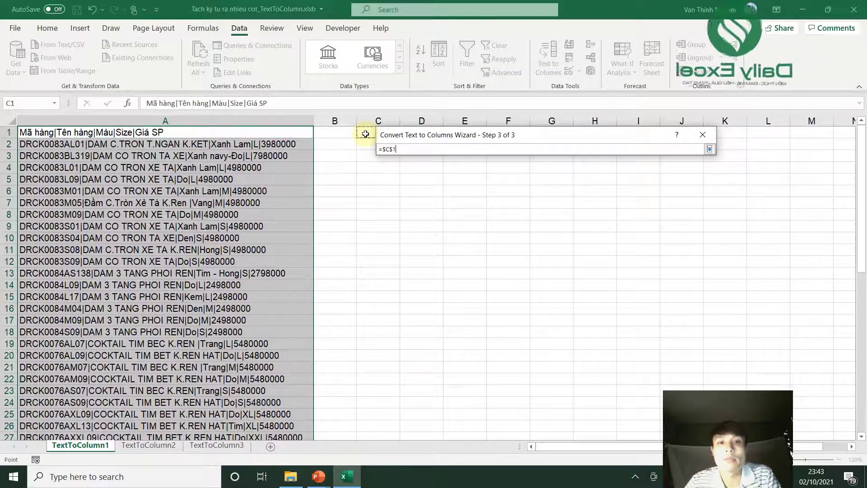
left_click(708, 149)
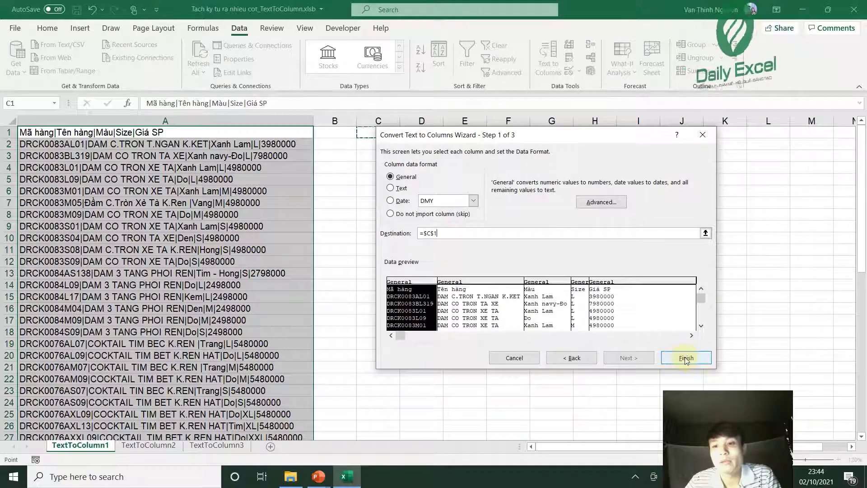
left_click(686, 358)
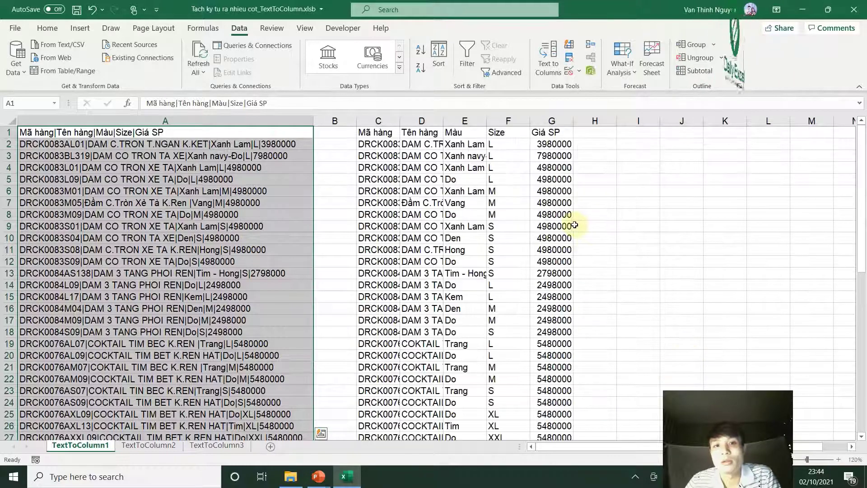
Step: Auto-fit the width of the new columns C through G to their contents
left_click_drag(380, 120, 552, 120)
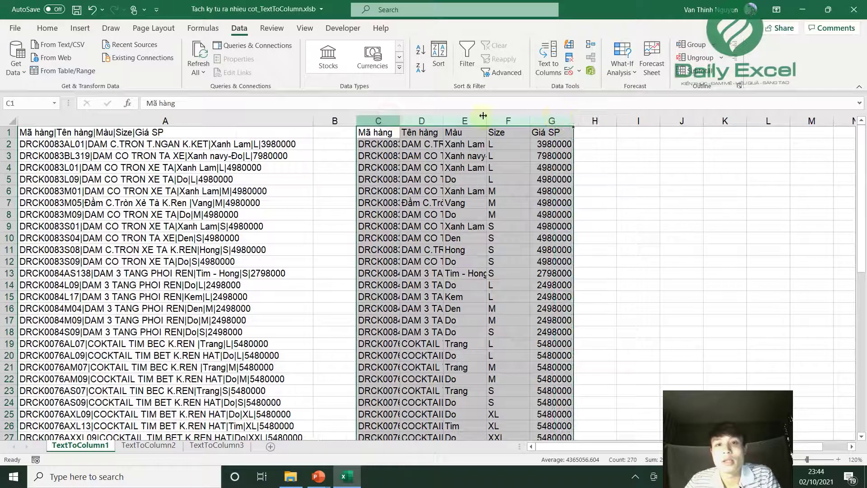
double_click(483, 116)
left_click(587, 144)
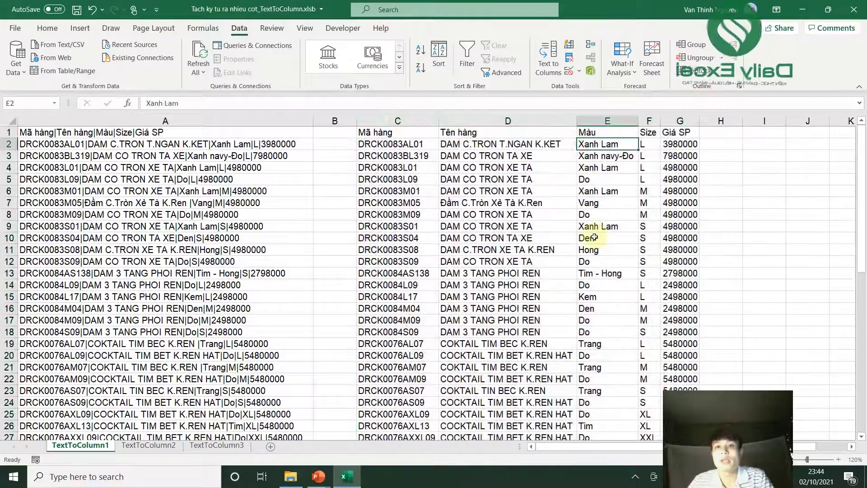
scroll(596, 237, "down", 9)
scroll(601, 236, "down", 12)
scroll(601, 237, "up", 7)
scroll(602, 237, "up", 14)
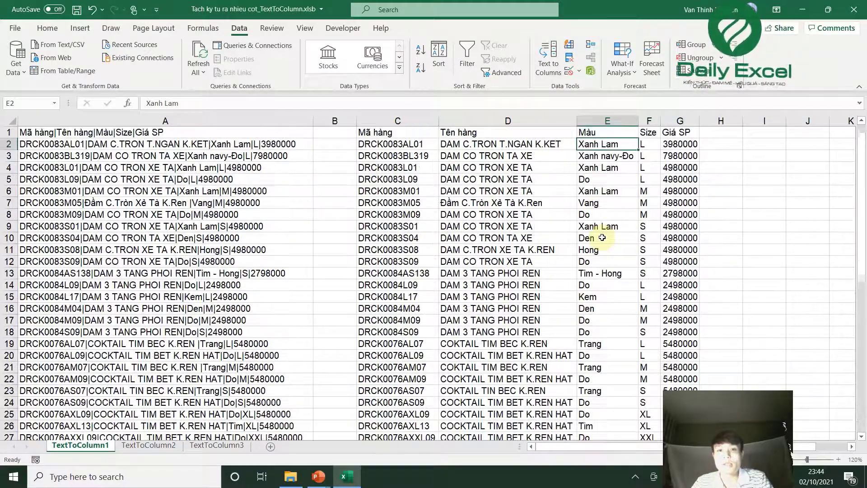
Step: Check the split name and price values in D2, G2 and G5, then open TextToColumn2
left_click(409, 144)
left_click(520, 143)
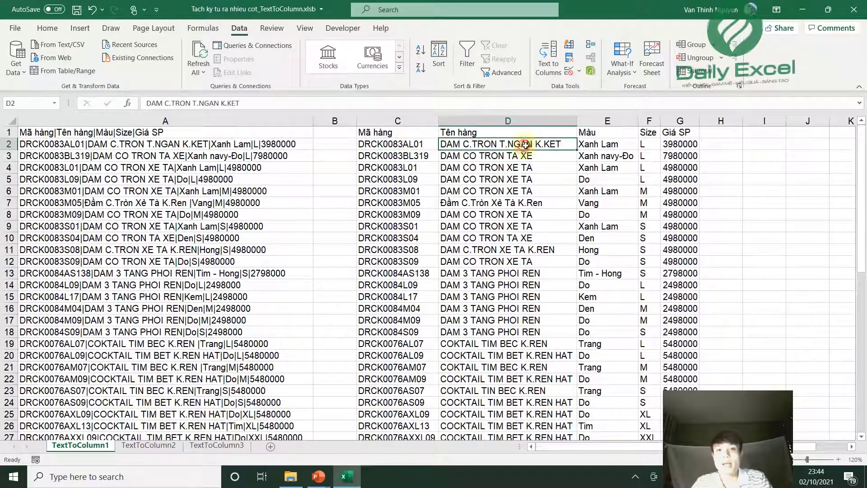
left_click(610, 146)
left_click(677, 145)
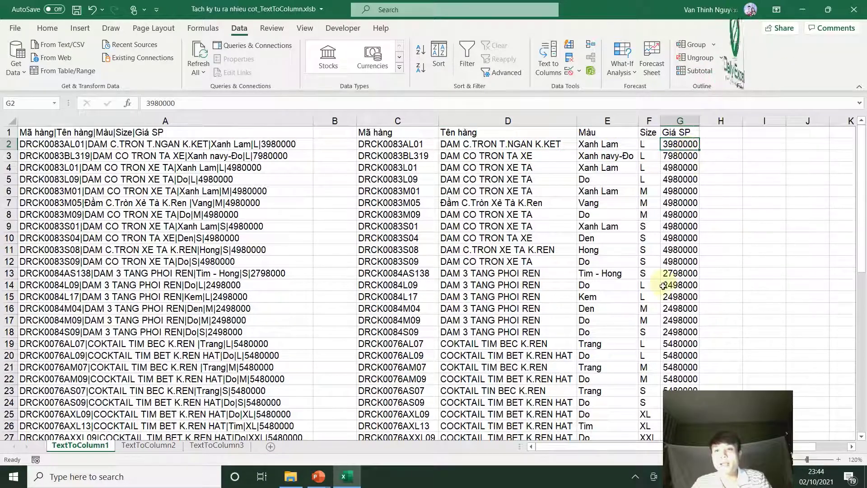
scroll(662, 286, "down", 15)
scroll(665, 286, "down", 6)
scroll(665, 287, "up", 6)
scroll(665, 285, "up", 15)
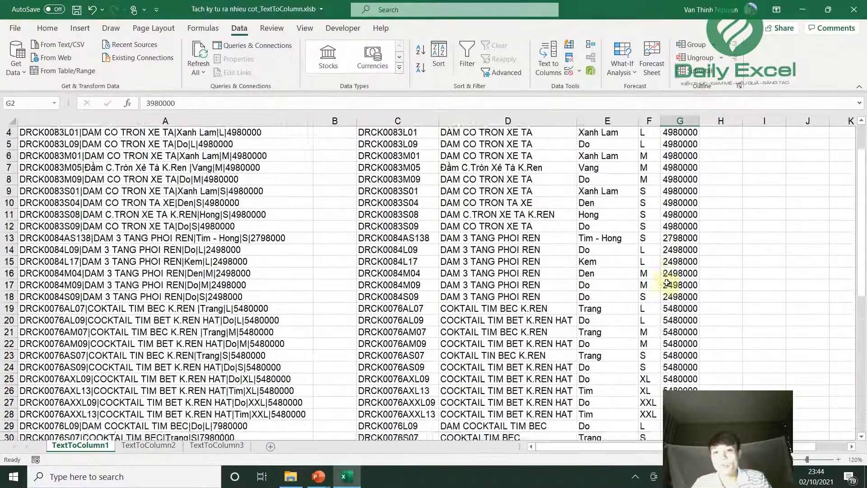
scroll(667, 283, "up", 1)
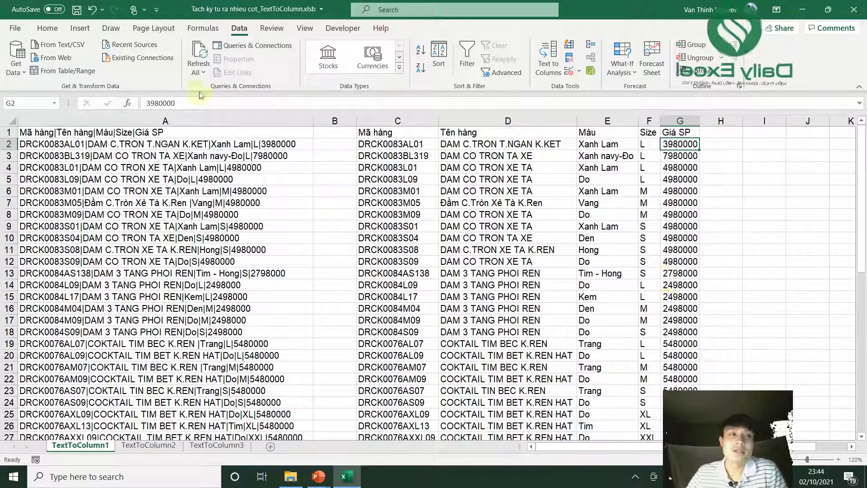
left_click(48, 28)
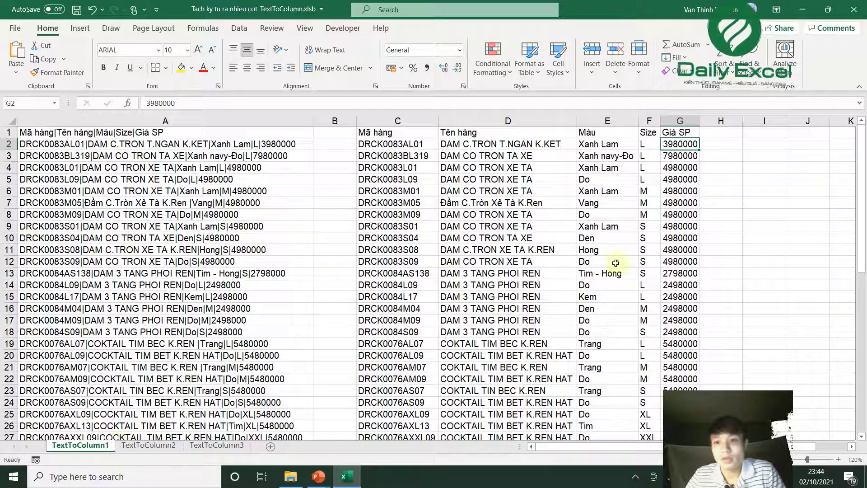
left_click(673, 180)
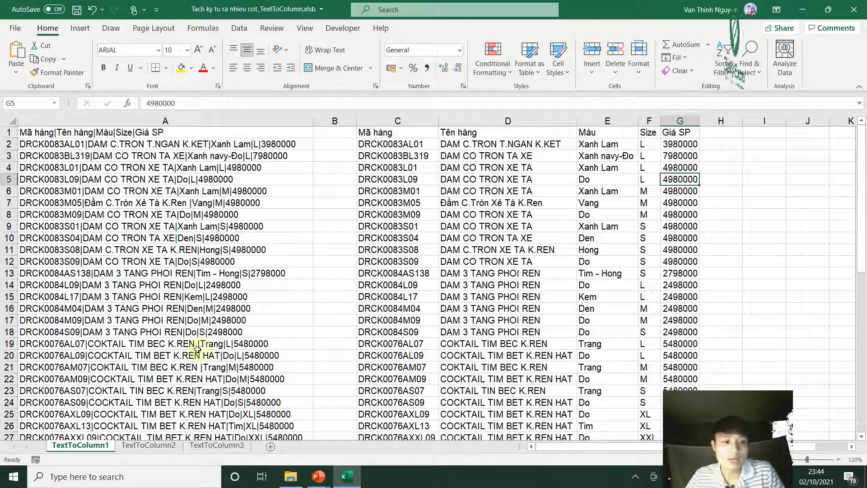
left_click(145, 446)
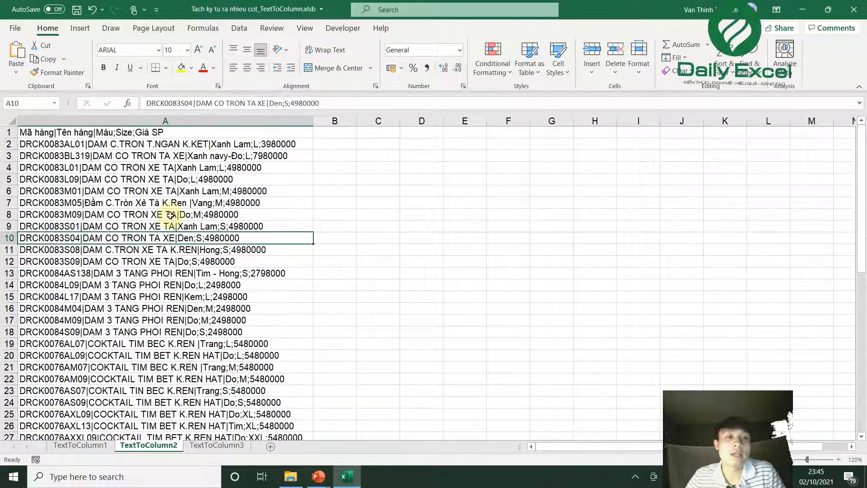
Step: Browse the unsplit product strings in column A, inspecting rows 33 and 35
scroll(171, 215, "down", 7)
scroll(181, 194, "up", 6)
scroll(194, 171, "up", 1)
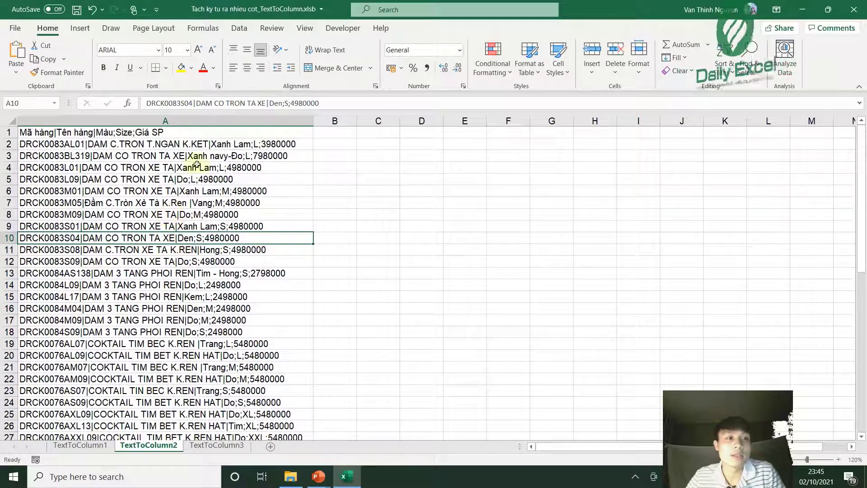
left_click(161, 135)
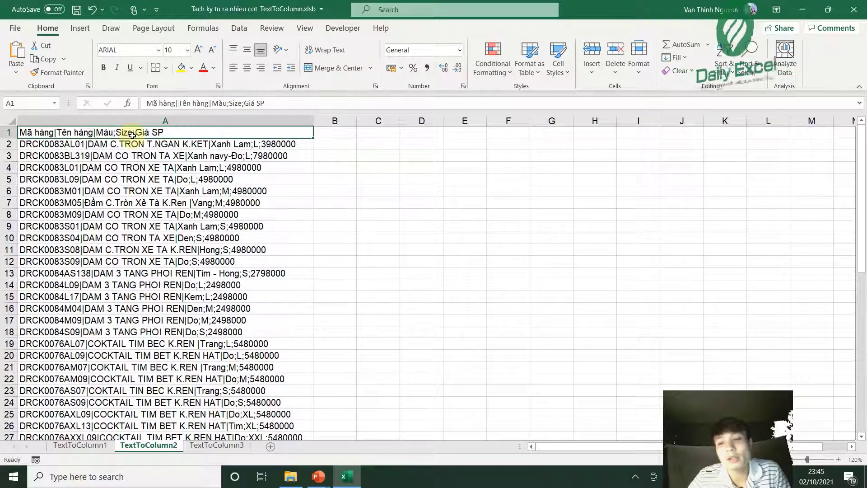
key("Down")
key("Down")
key("Down")
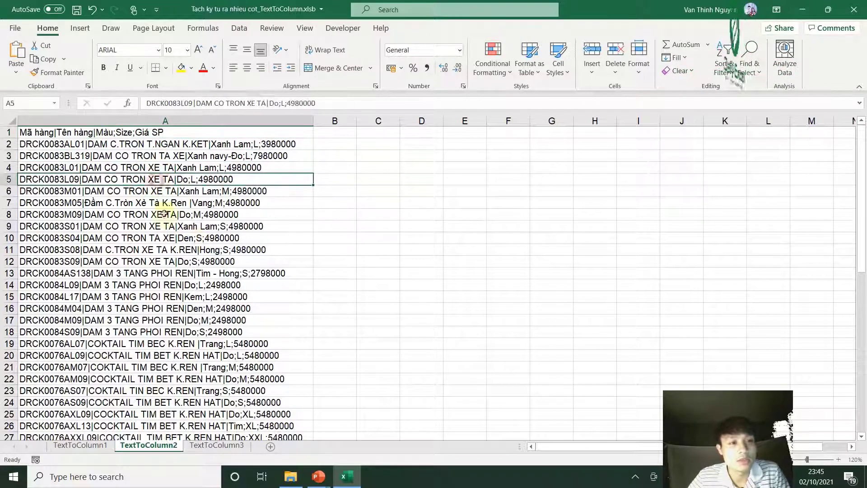
key("Down")
key("Down")
key("Down")
key("Down")
key("Down")
key("Down")
scroll(215, 298, "down", 4)
scroll(214, 298, "down", 3)
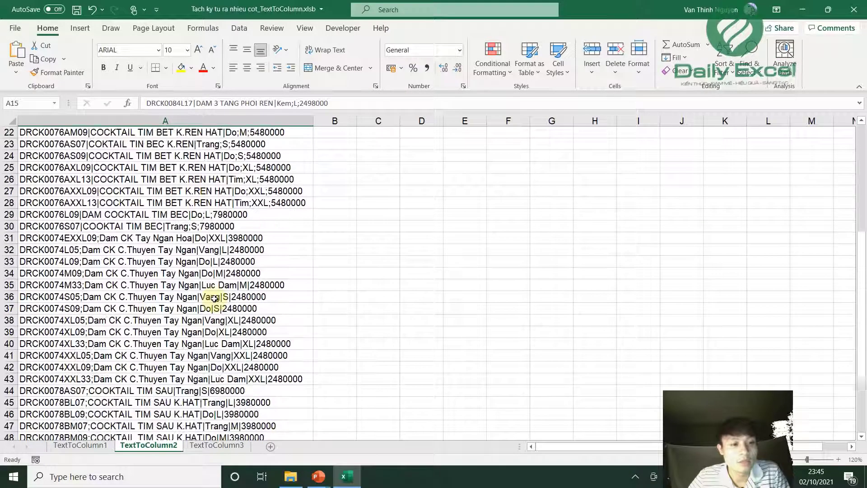
scroll(214, 298, "down", 2)
scroll(217, 296, "down", 1)
scroll(163, 285, "up", 2)
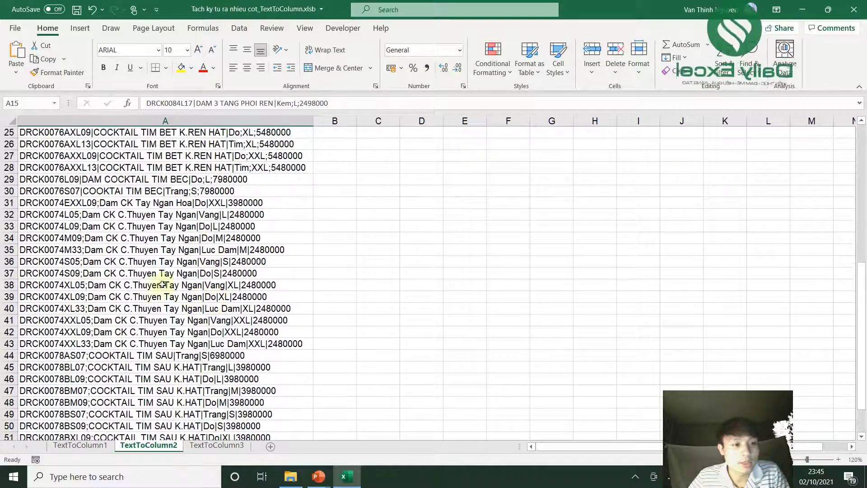
left_click(72, 204)
key("Down")
key("Down")
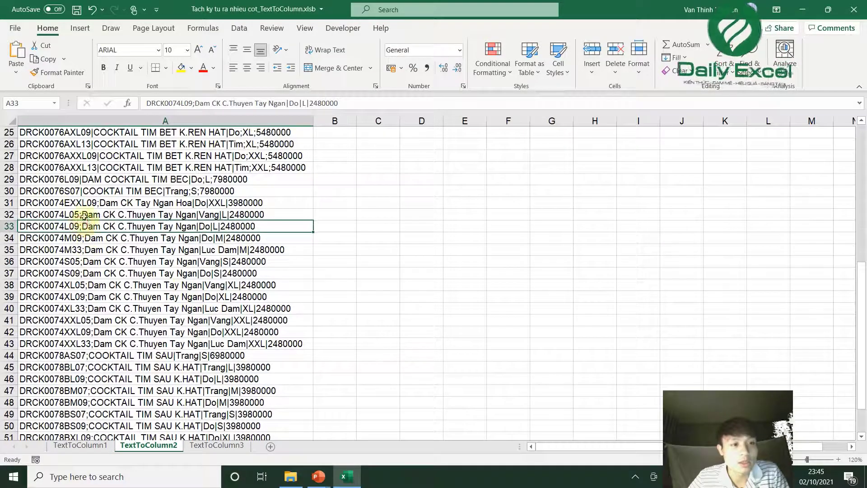
key("Down")
key("Down")
key("Down")
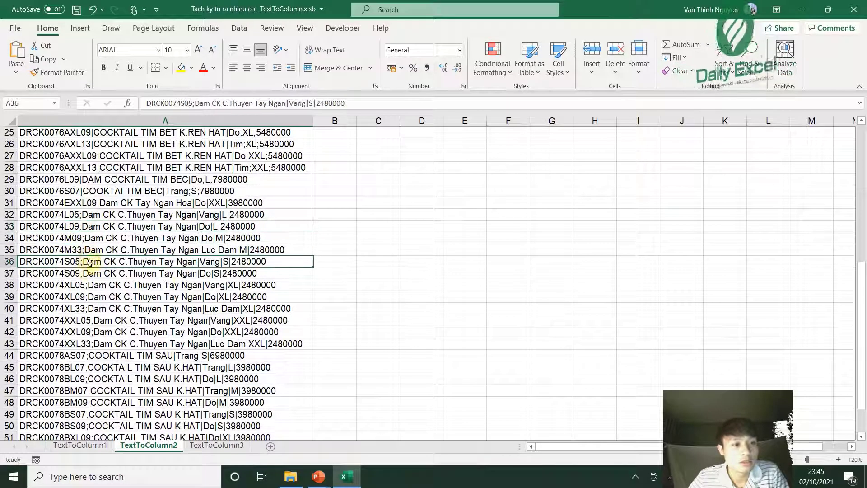
left_click(91, 249)
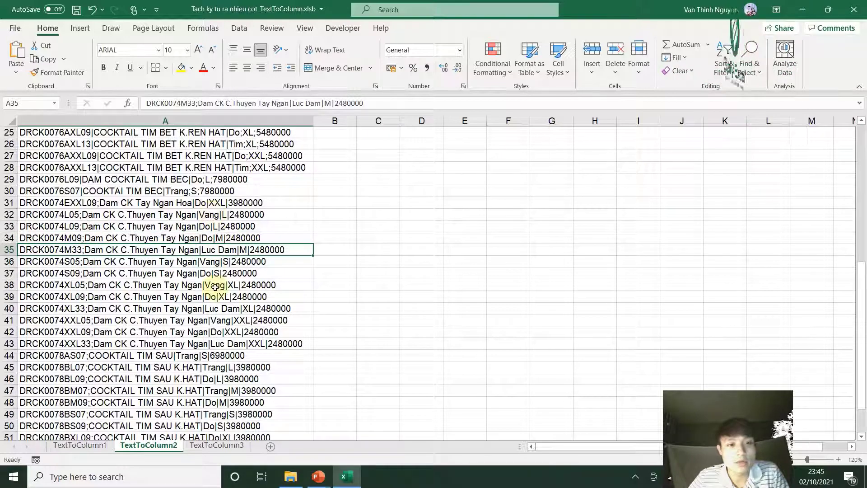
scroll(215, 287, "down", 6)
scroll(215, 287, "up", 5)
scroll(215, 288, "up", 6)
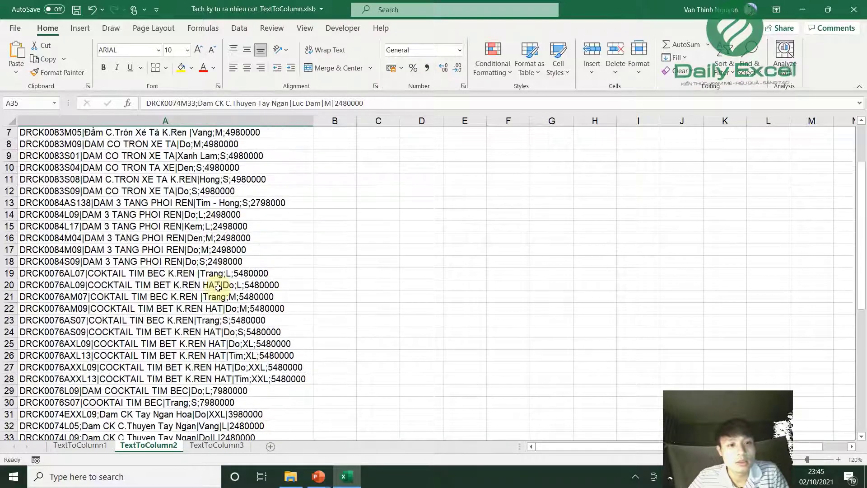
scroll(215, 288, "up", 3)
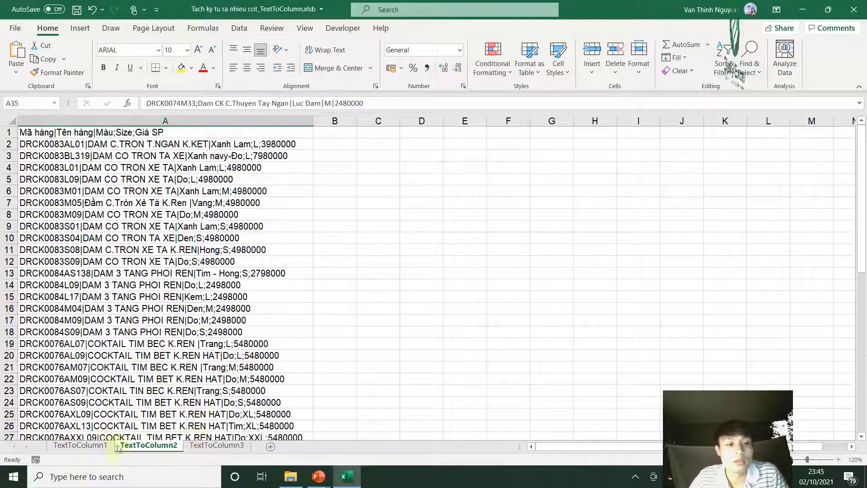
Step: Compare with the already split data on the TextToColumn1 sheet
left_click(80, 446)
left_click(177, 132)
left_click(190, 180)
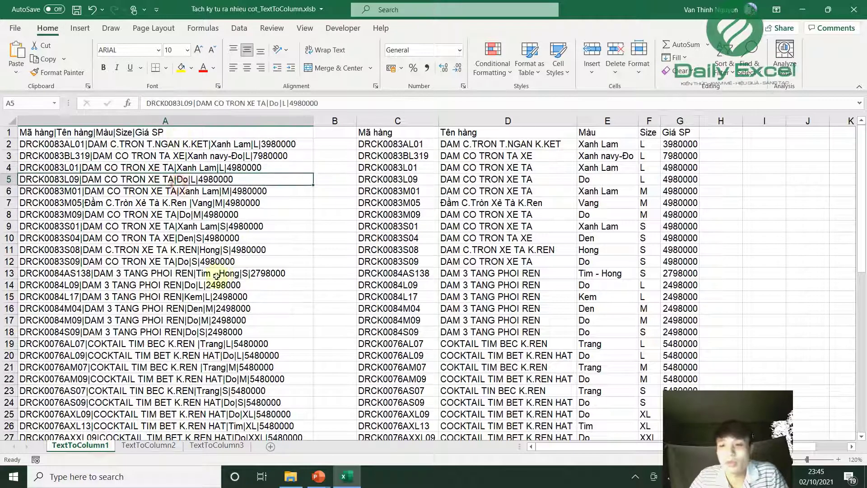
Step: Back on TextToColumn2, select the product strings A1:A54 with Ctrl+Shift+Down
left_click(149, 446)
left_click(143, 132)
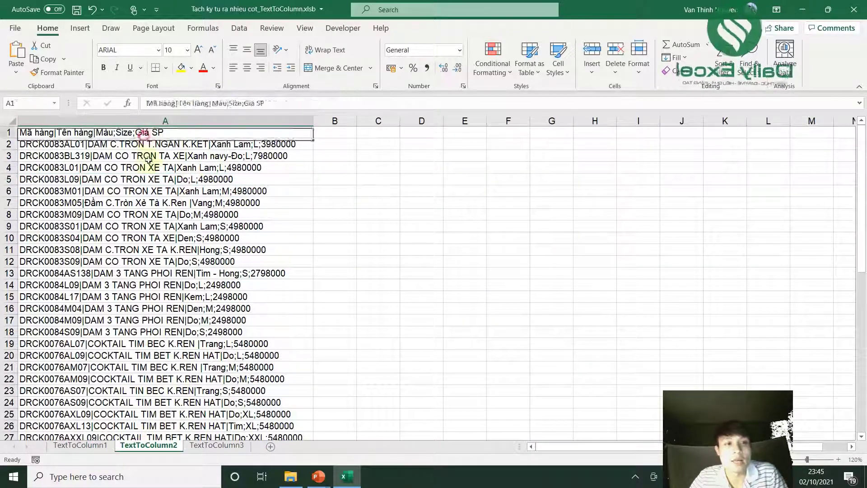
left_click(189, 185)
left_click(217, 249)
left_click(253, 296)
left_click(280, 343)
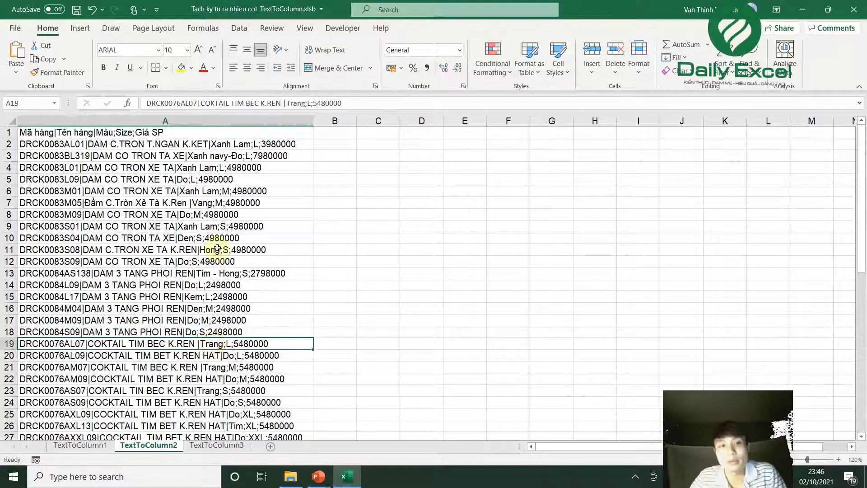
left_click(193, 131)
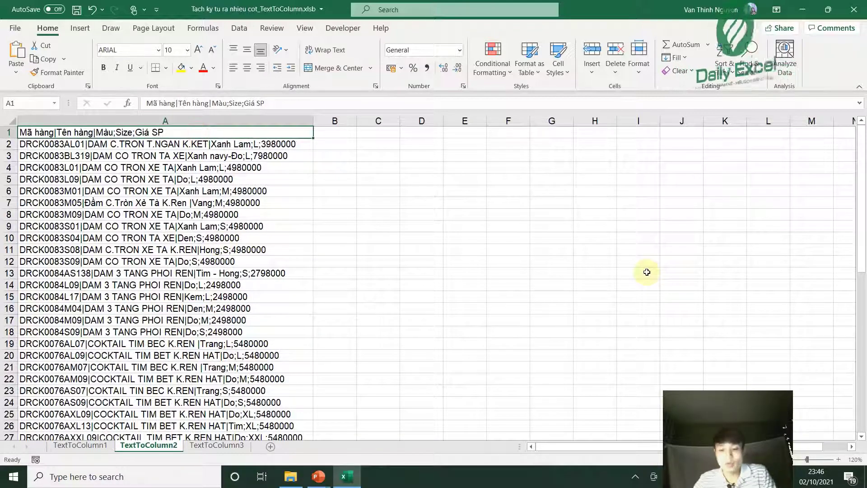
key("ctrl+shift+Down")
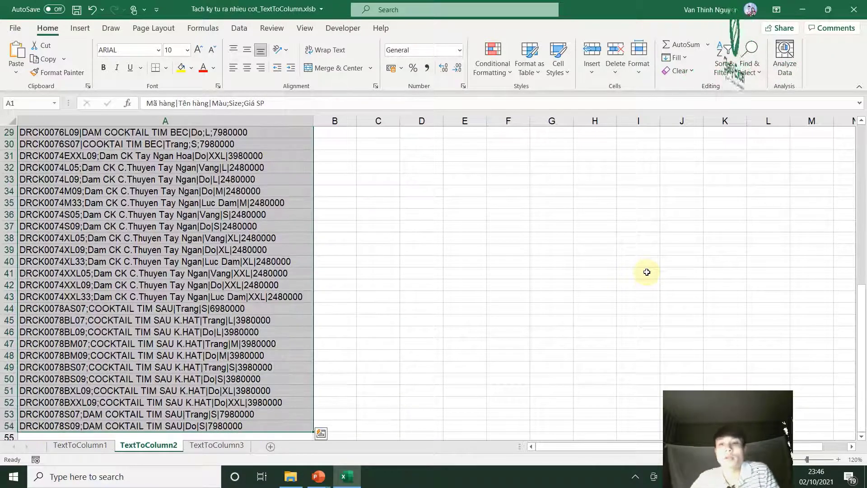
Step: Start Data > Text to Columns as Delimited, keeping the Other '|' delimiter checked
left_click(239, 29)
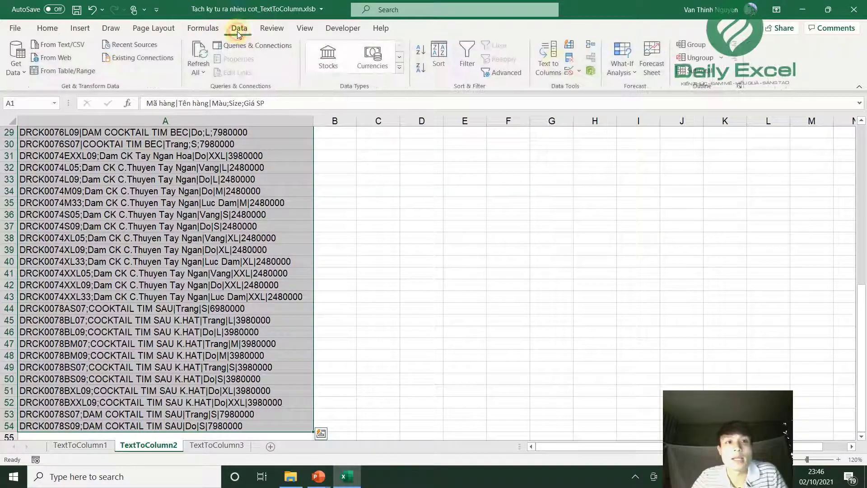
left_click(545, 71)
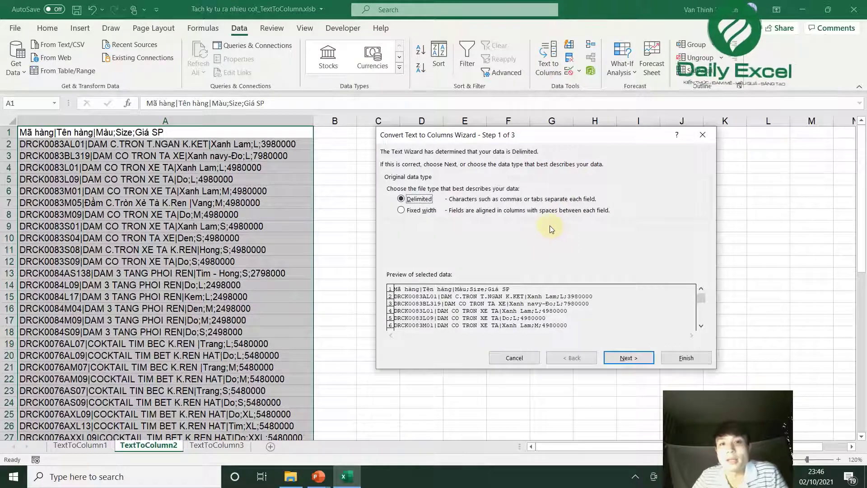
left_click(626, 357)
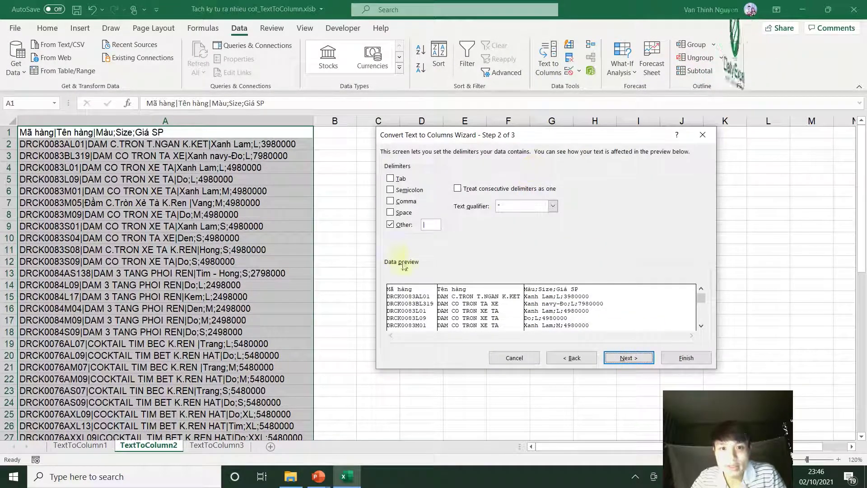
left_click(392, 226)
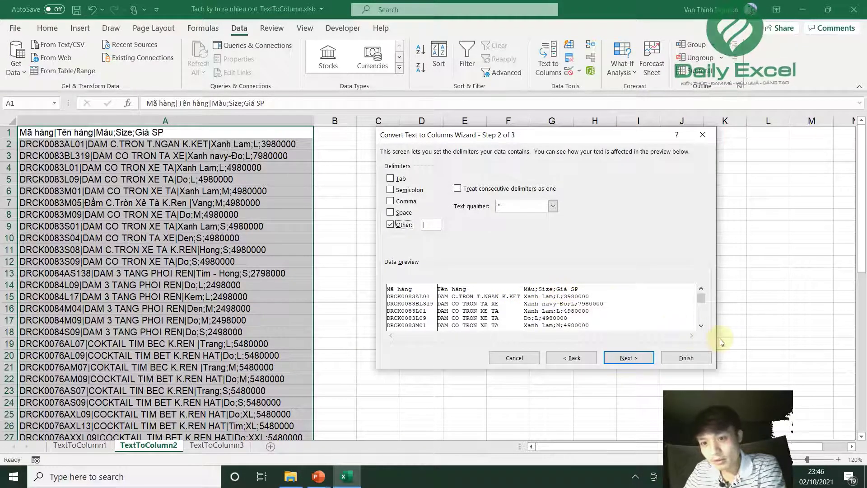
Step: Scroll the data preview to find rows where semicolons break the pipe split
left_click(700, 326)
left_click(700, 326)
left_click(701, 326)
left_click(700, 326)
left_click(700, 325)
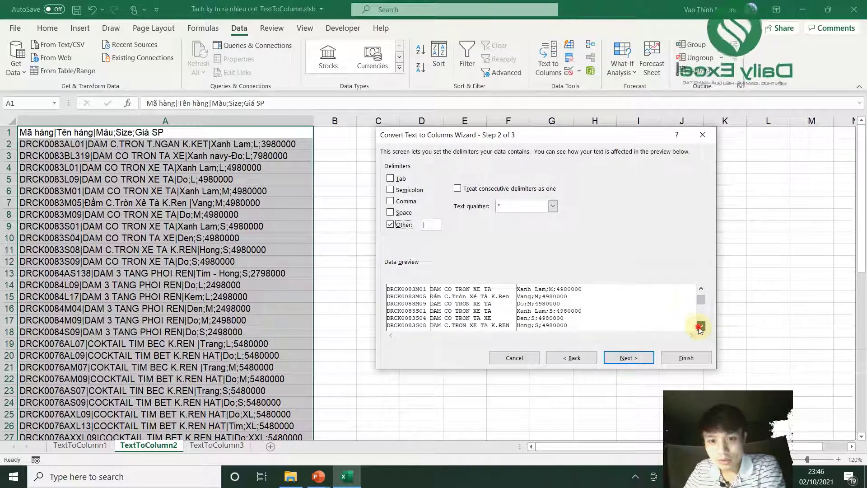
left_click(700, 326)
left_click(700, 326)
left_click(700, 326)
left_click(700, 326)
left_click(700, 325)
left_click(700, 326)
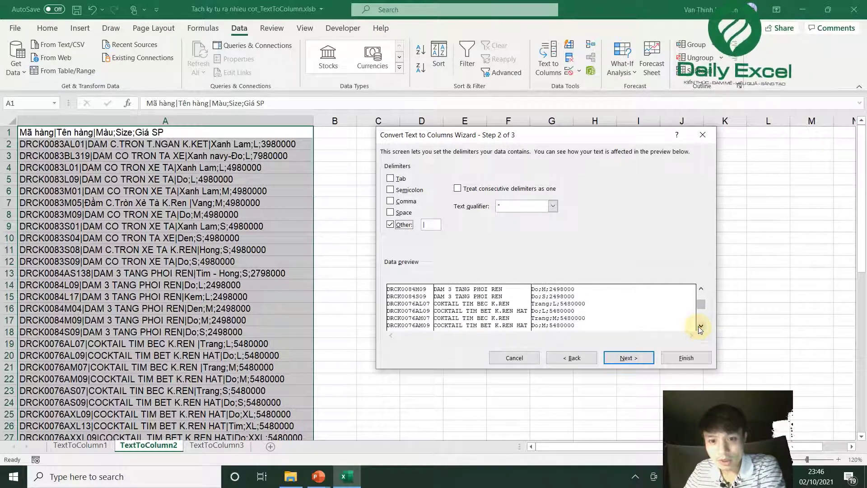
left_click(701, 326)
left_click(700, 326)
left_click(700, 326)
left_click(700, 326)
left_click(700, 326)
left_click(700, 325)
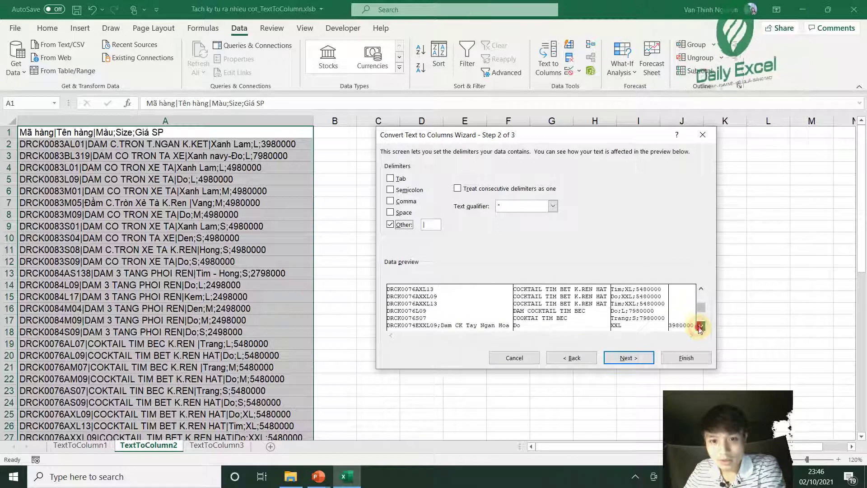
left_click(700, 325)
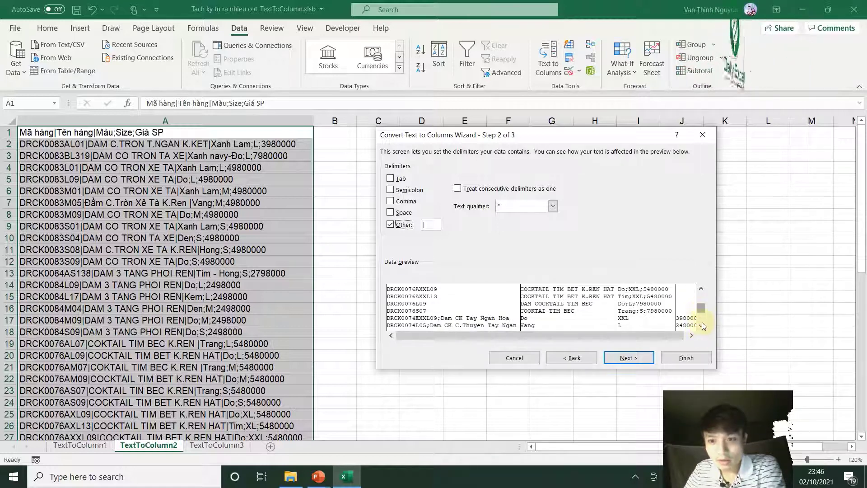
left_click(701, 326)
left_click(701, 325)
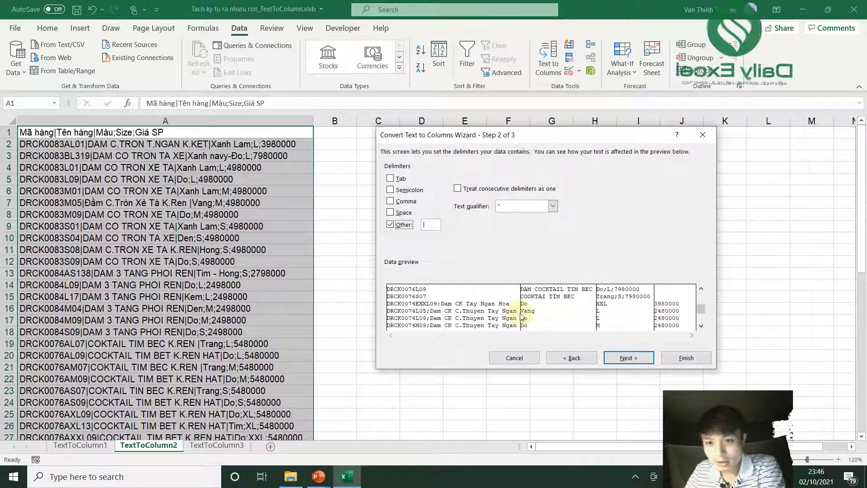
mouse_move(702, 313)
left_mouse_down()
mouse_move(703, 328)
mouse_move(698, 277)
left_mouse_up()
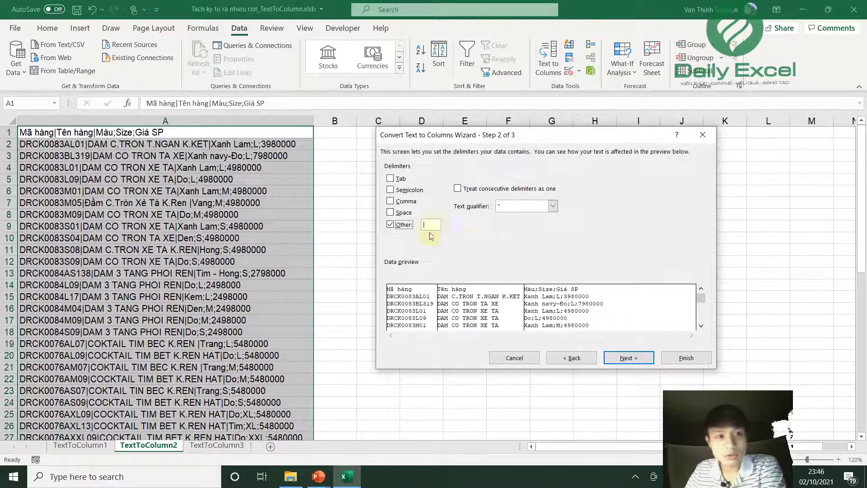
Step: Add Semicolon as a delimiter, recheck the preview, and continue to Step 3
left_click(402, 190)
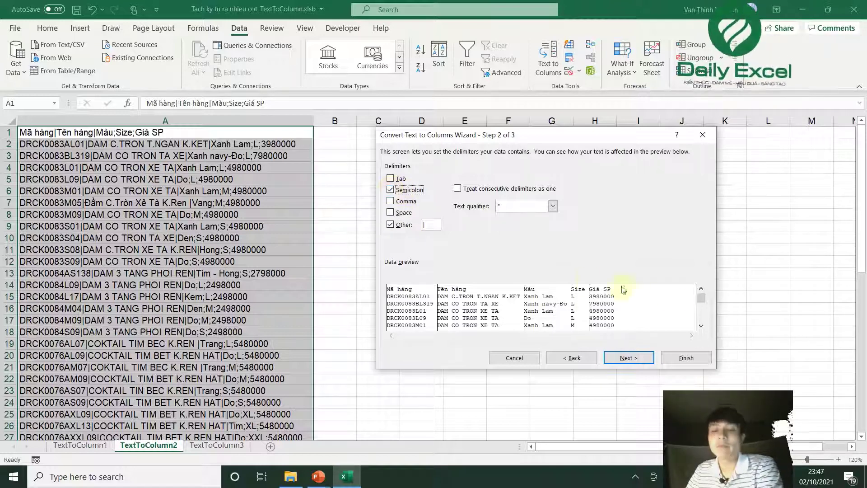
left_click(701, 325)
left_click(700, 326)
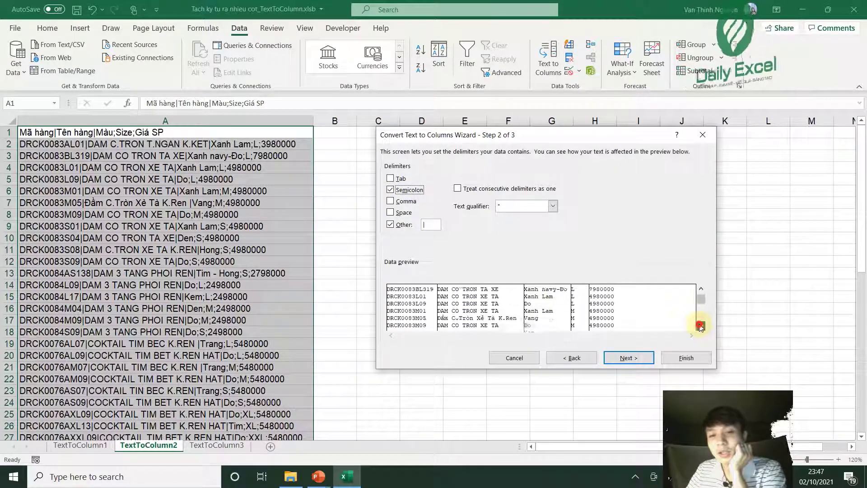
left_click(700, 325)
left_click(700, 325)
left_click(700, 325)
left_click(700, 325)
left_click(700, 326)
left_click(701, 326)
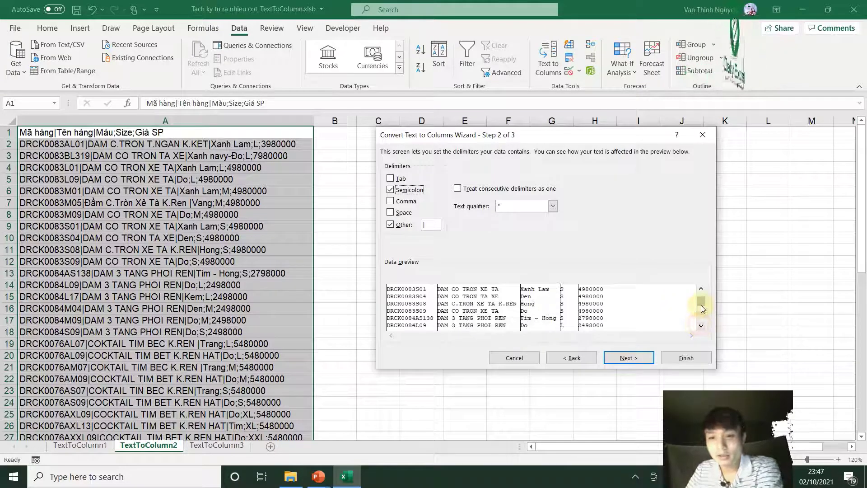
left_click_drag(703, 309, 704, 327)
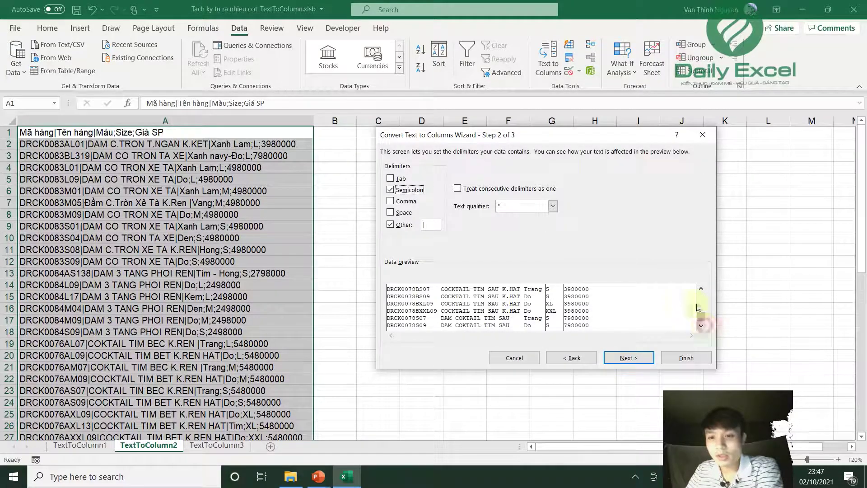
left_click(701, 289)
left_click(701, 288)
left_click(701, 289)
left_click(701, 289)
left_click(701, 289)
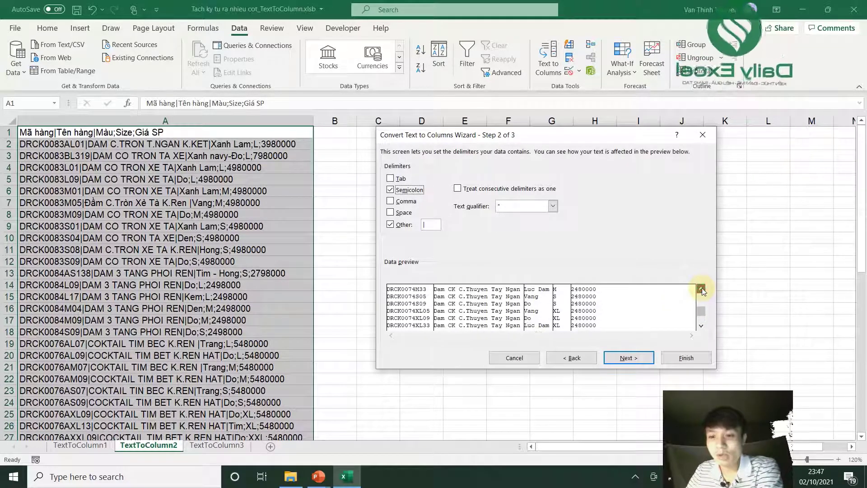
left_click(701, 289)
left_click(701, 289)
left_click(701, 289)
left_click(701, 289)
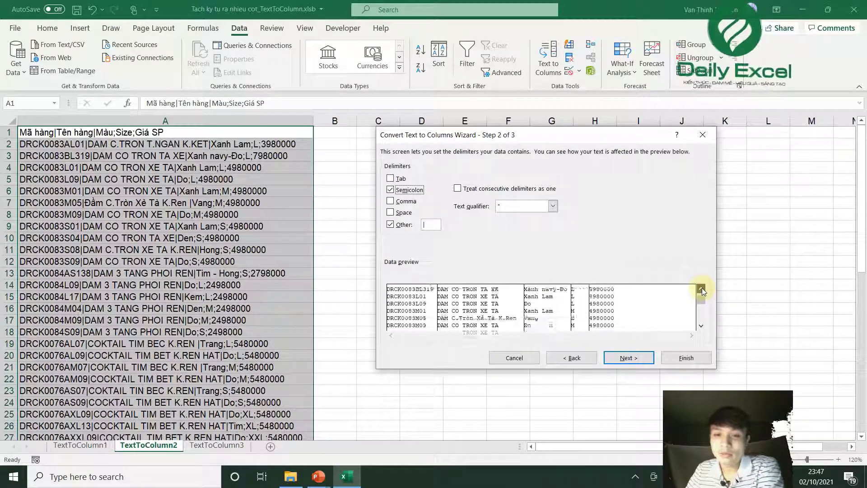
left_click(702, 288)
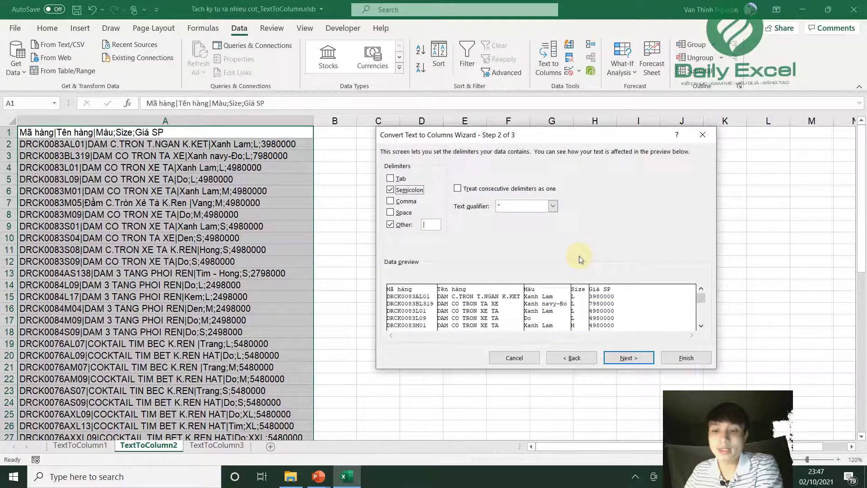
left_click(631, 358)
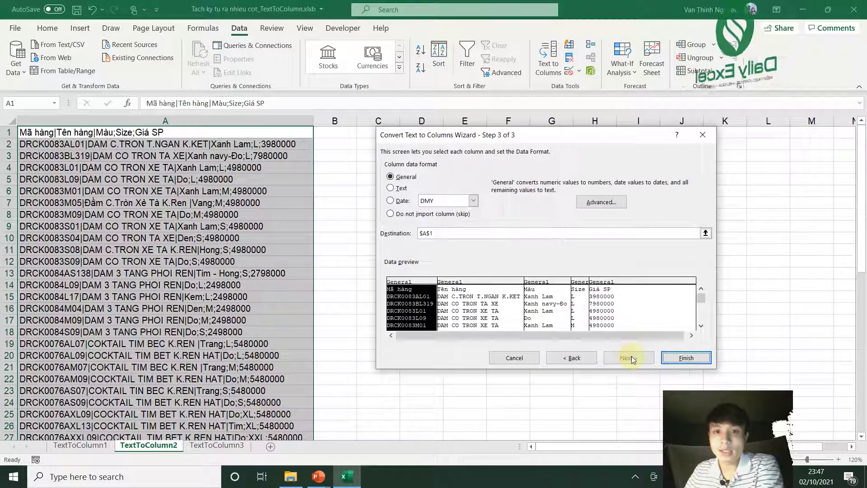
Step: Set the destination to $C$1 and finish splitting into columns C–G
left_click(705, 233)
left_click_drag(457, 136, 514, 166)
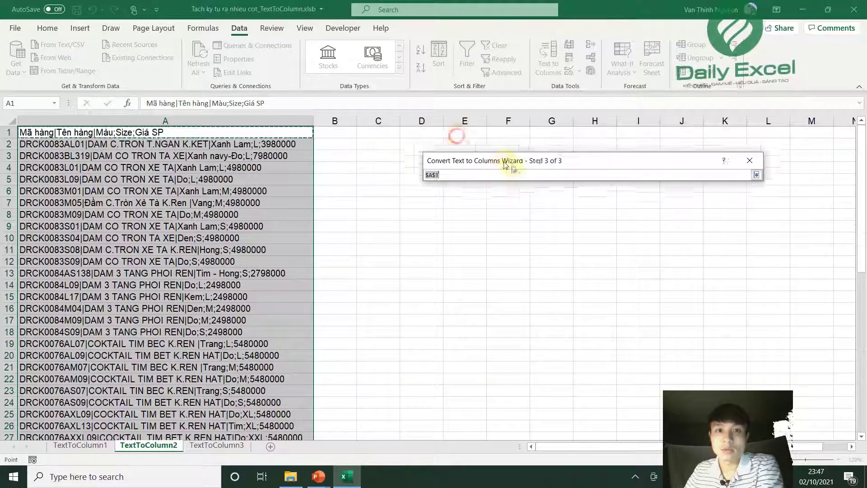
left_click(377, 137)
left_click(768, 179)
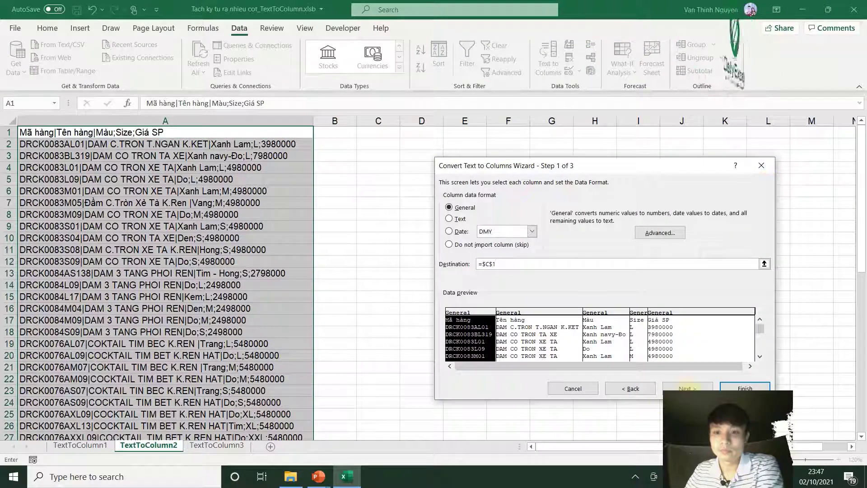
left_click(740, 387)
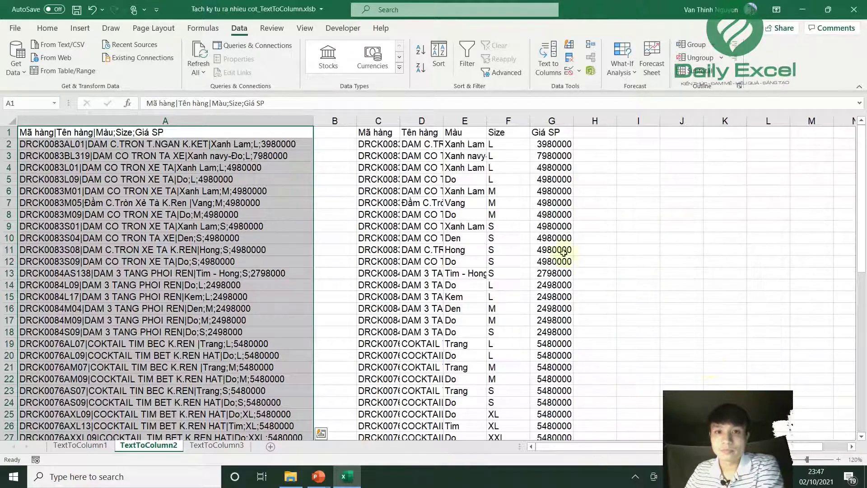
Step: Auto-fit columns C:G to their contents and check a split Size value
left_click_drag(392, 121, 552, 121)
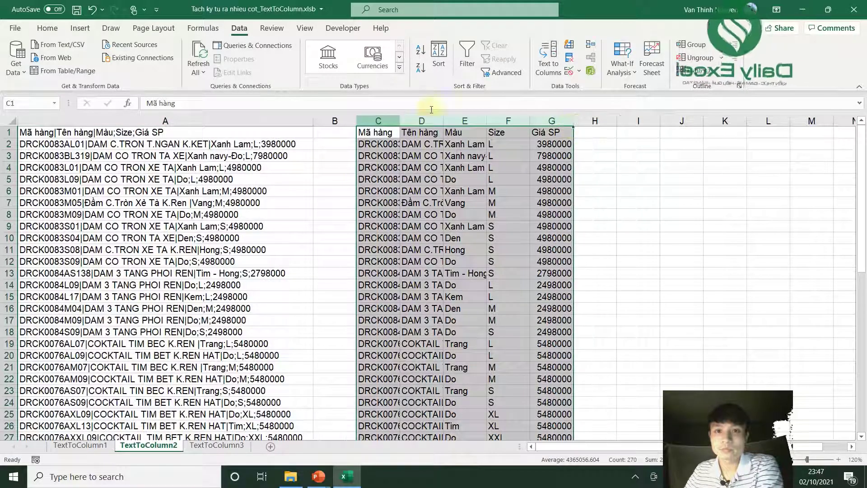
double_click(401, 116)
left_click(655, 178)
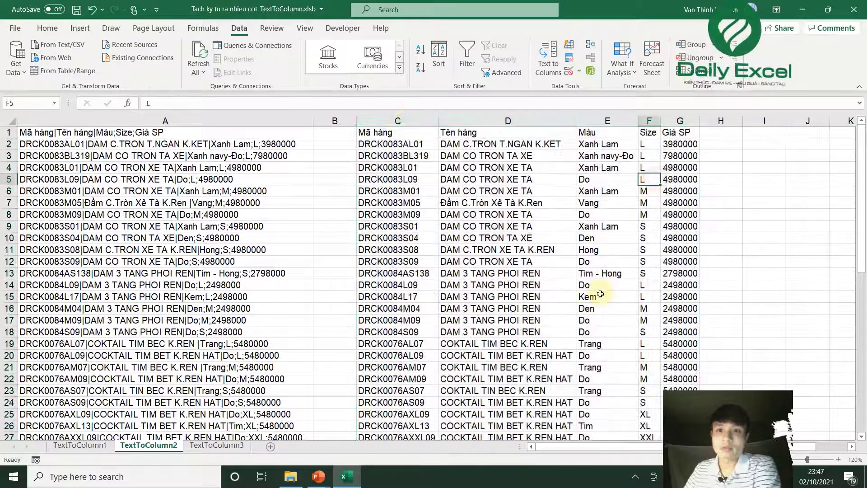
scroll(608, 299, "down", 14)
scroll(606, 300, "down", 7)
scroll(604, 313, "up", 8)
scroll(604, 316, "up", 13)
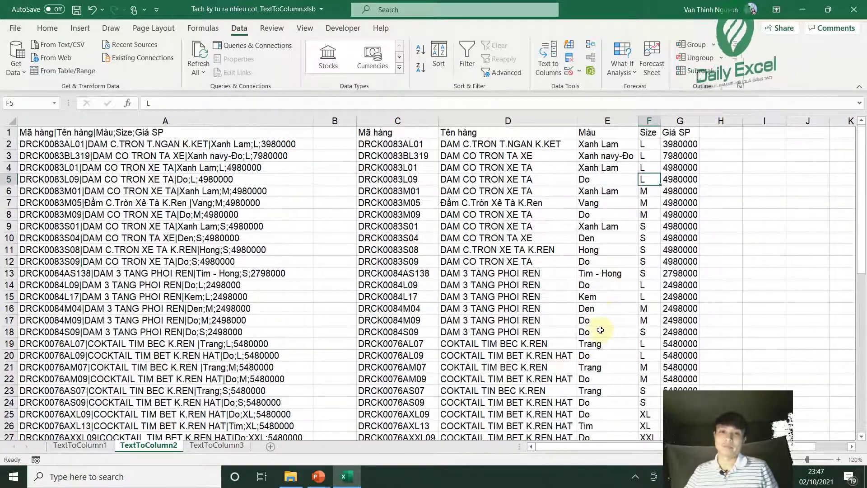
Step: Check split colour and price values on TextToColumn1, then return to TextToColumn2
left_click(80, 445)
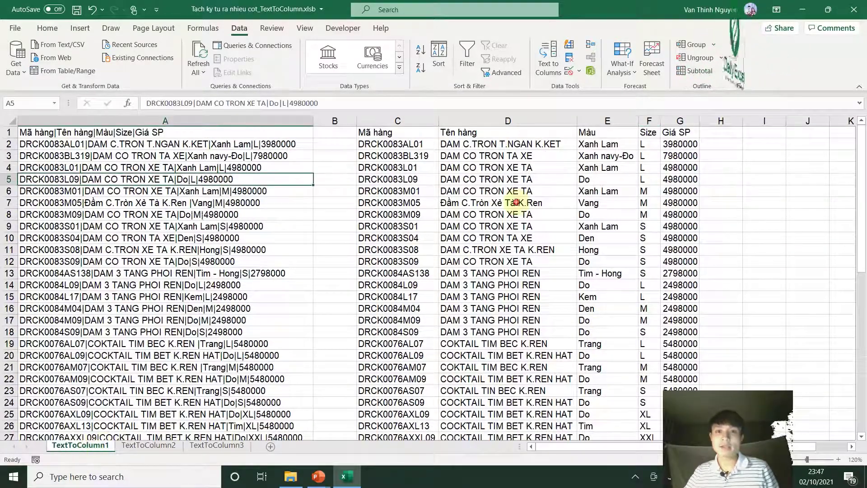
left_click(608, 191)
left_click(623, 238)
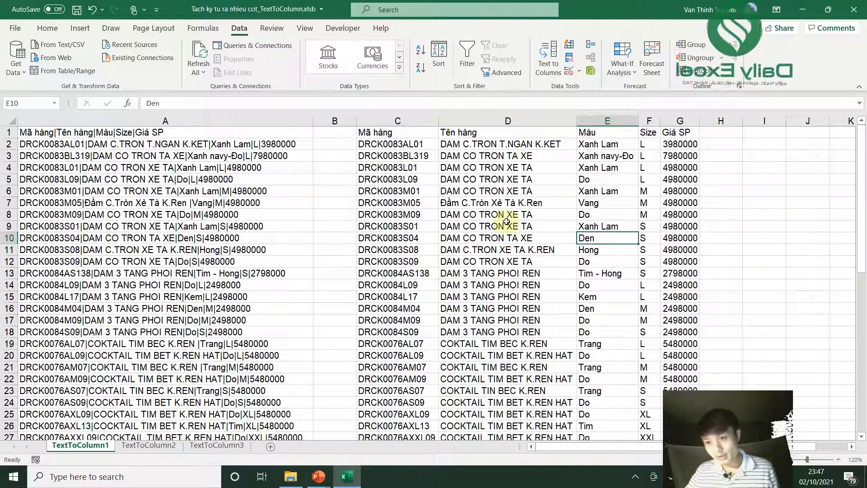
left_click(596, 152)
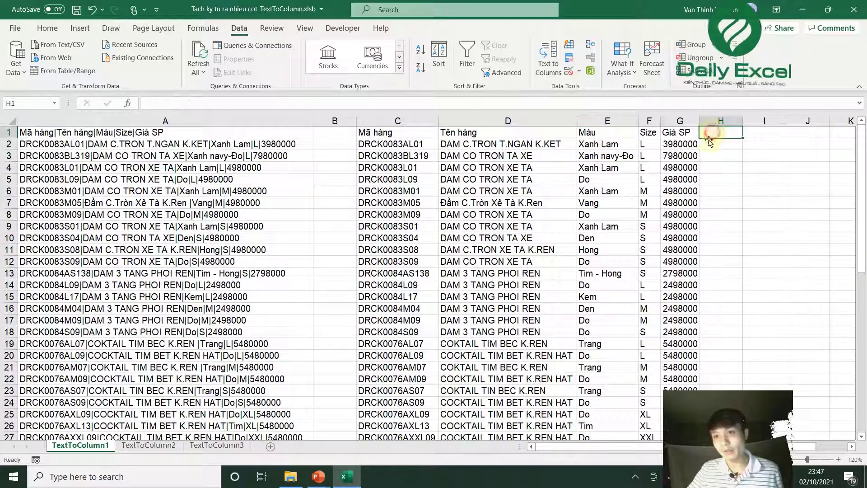
left_click(674, 167)
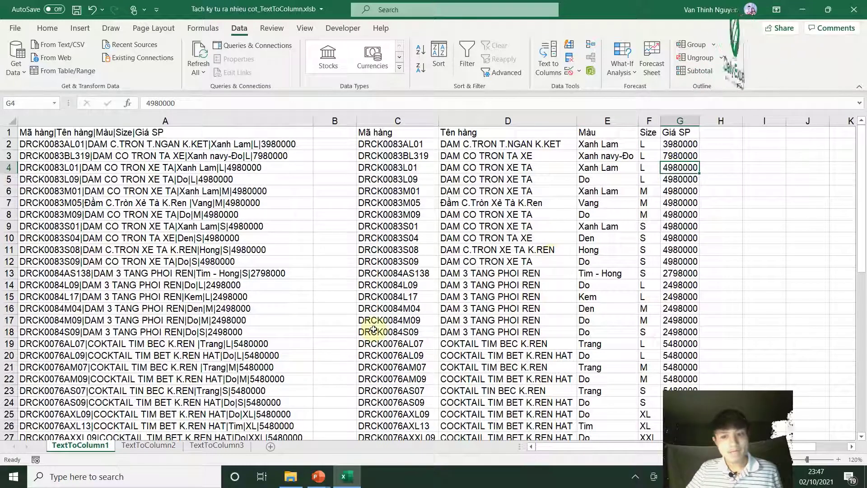
left_click(147, 446)
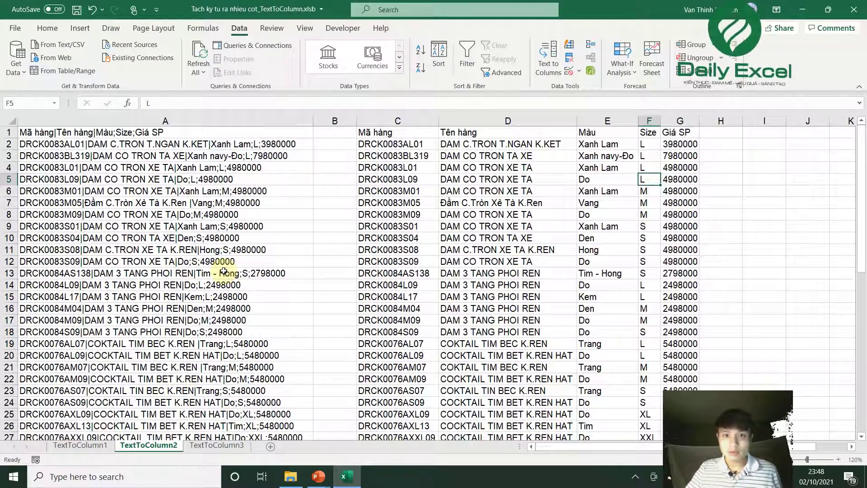
Step: Scroll through TextToColumn3's line-stacked product strings in column A
left_click(207, 443)
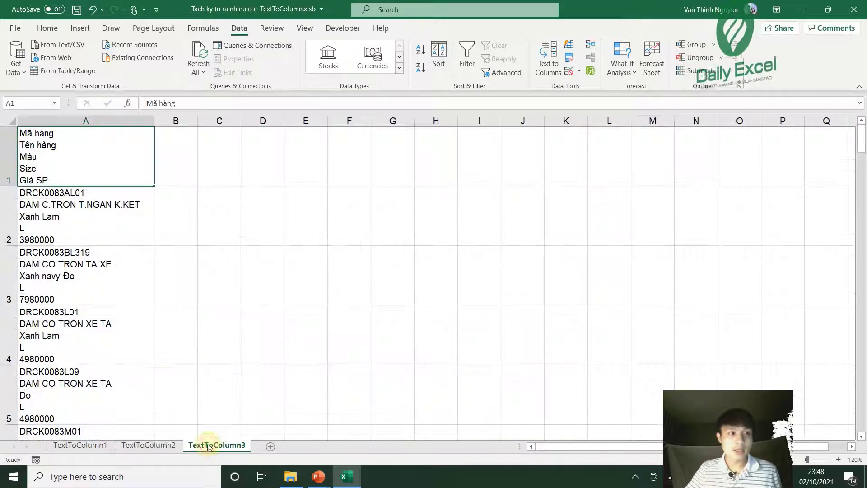
scroll(222, 316, "down", 5)
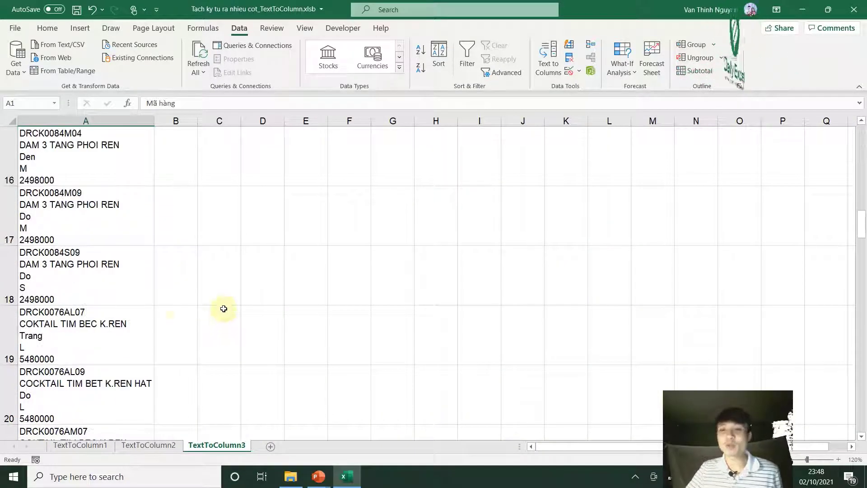
scroll(165, 323, "down", 6)
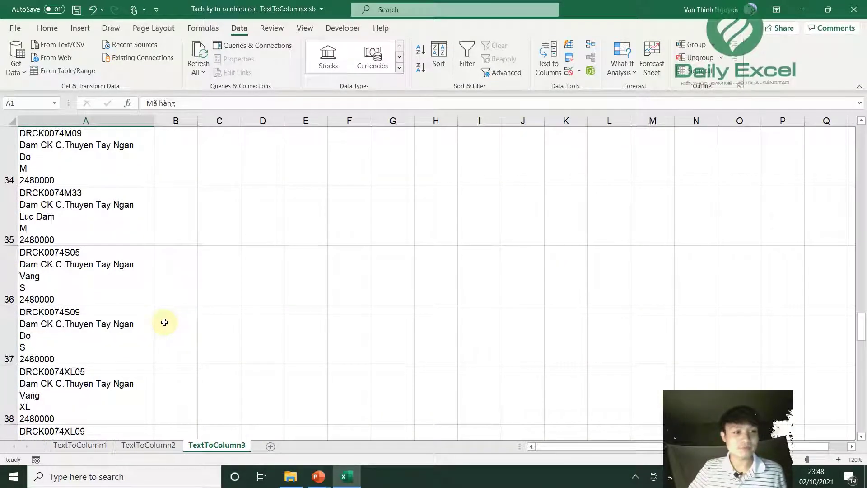
scroll(164, 322, "down", 8)
scroll(165, 322, "up", 8)
scroll(164, 322, "up", 11)
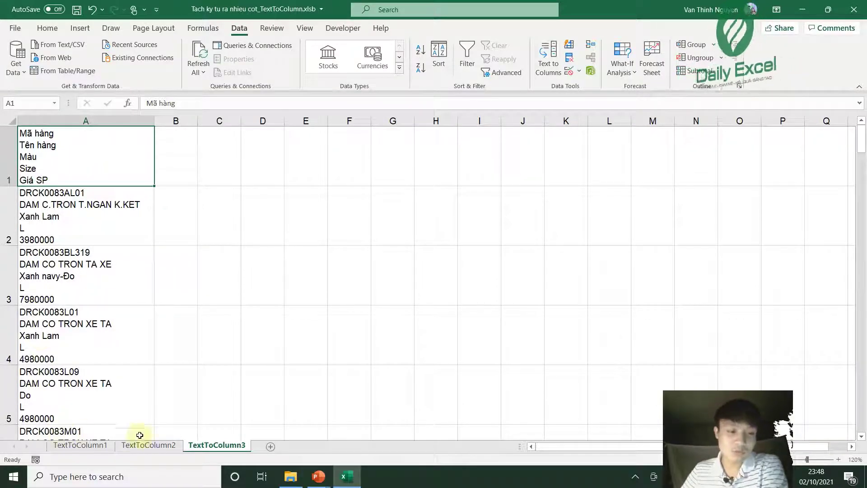
Step: Select the split table from C1 on TextToColumn2, then return to TextToColumn3
left_click(148, 445)
left_click(388, 132)
key("ctrl+shift+Down")
key("shift+Right")
key("shift+Right")
key("shift+Right")
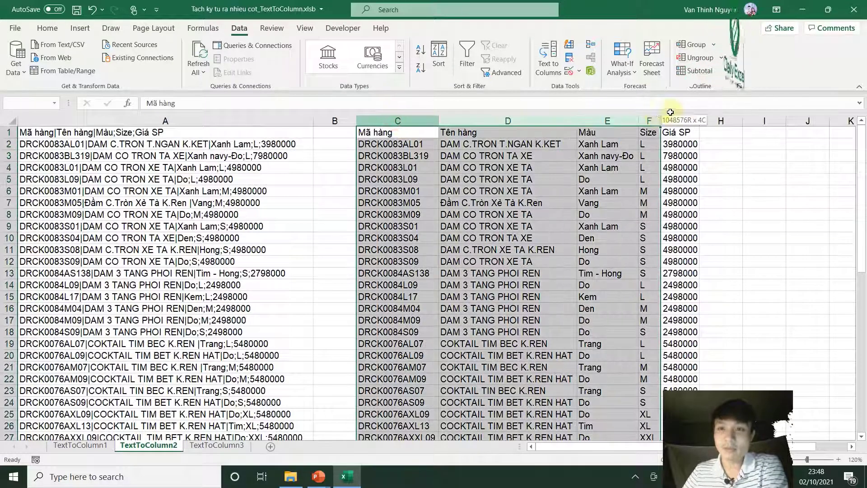
key("shift+Right")
left_click(217, 446)
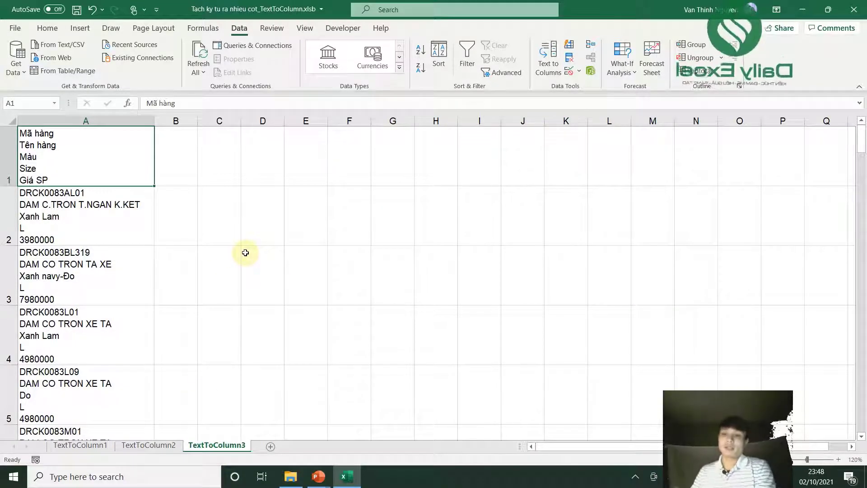
Step: Run Text to Columns on column A as Delimited with the current delimiters
left_click(547, 61)
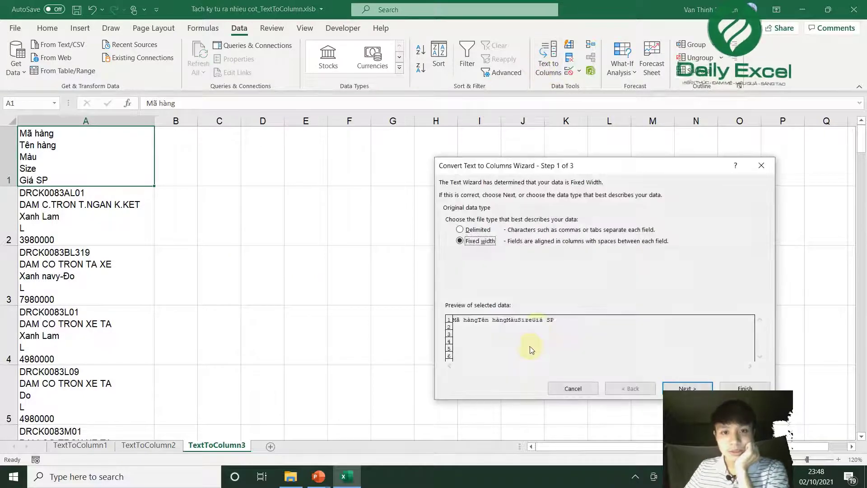
left_click(465, 230)
left_click(682, 387)
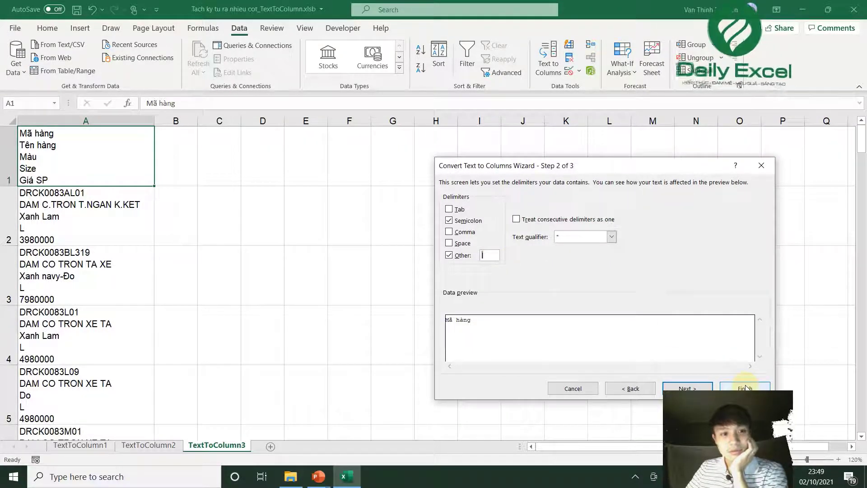
left_click(746, 388)
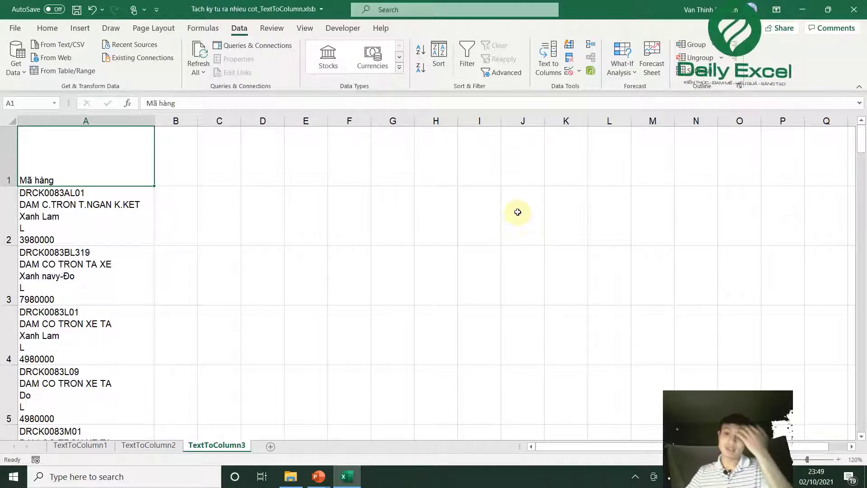
Step: Inspect A1, now holding only 'Mã hàng', and undo the split
left_click(188, 165)
left_click(81, 158)
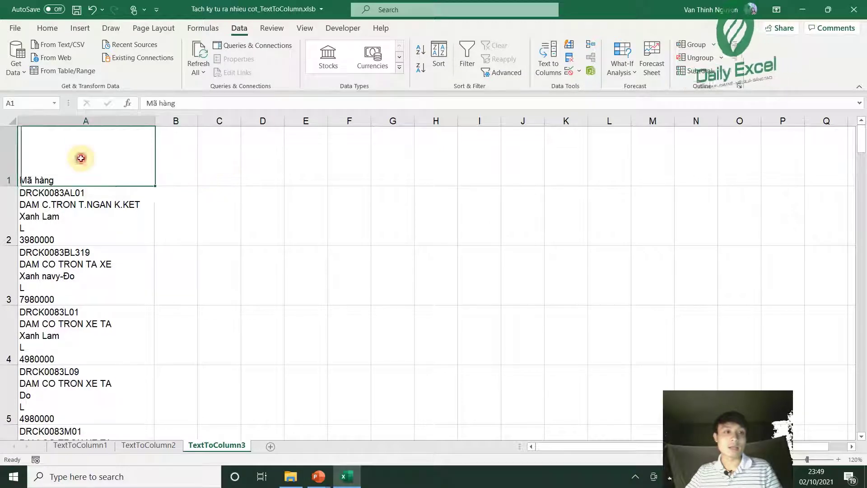
key("ctrl+z")
left_click(309, 192)
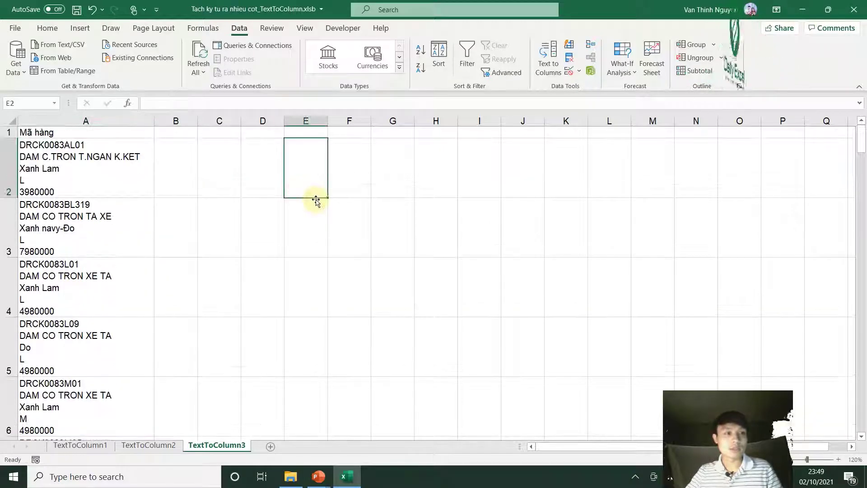
Step: Undo the split to restore A1's five header lines and enter 'Ctrl + J' in B1
key("ctrl+z")
key("ctrl+z")
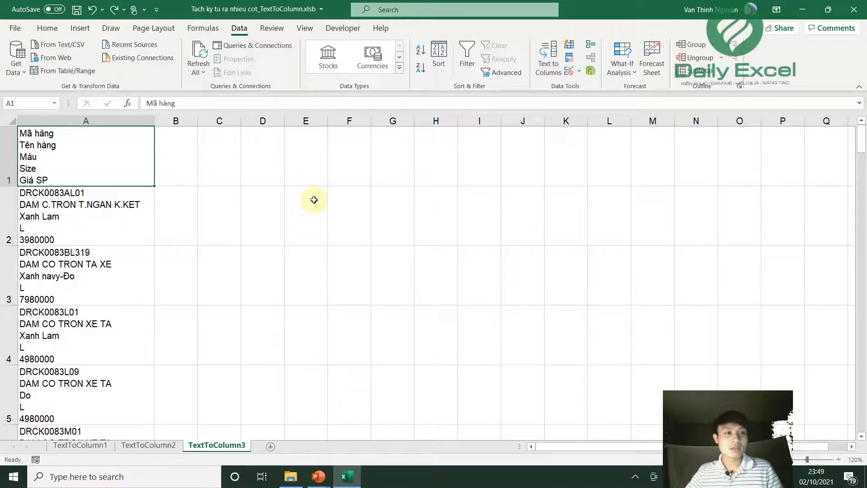
left_click(187, 197)
left_click(189, 164)
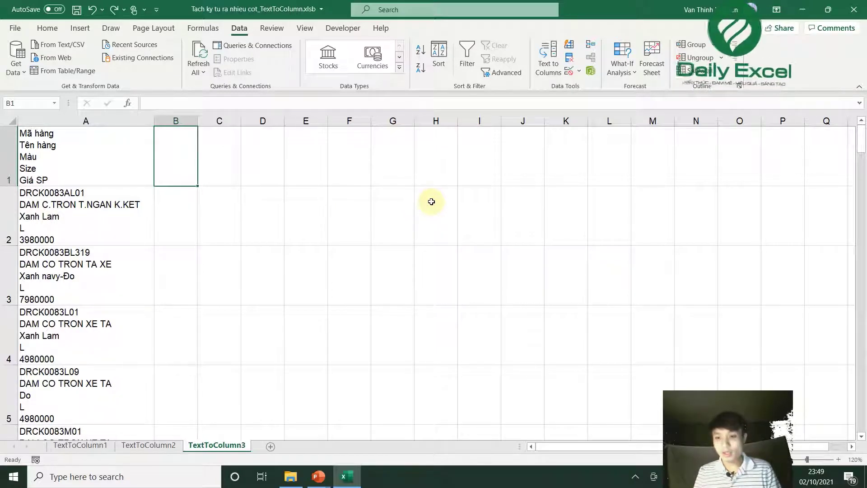
type("Ctrl + J")
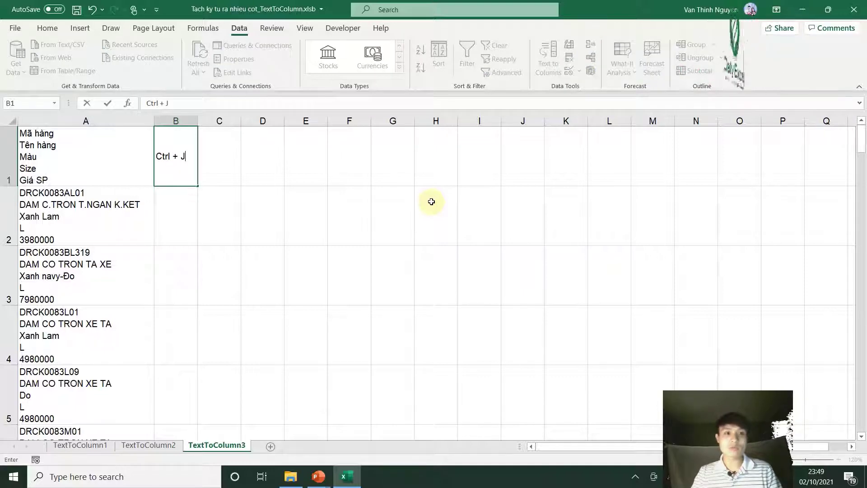
key("Return")
Step: Format the B1 'Ctrl + J' note bold, red font, on a yellow fill
left_click(190, 154)
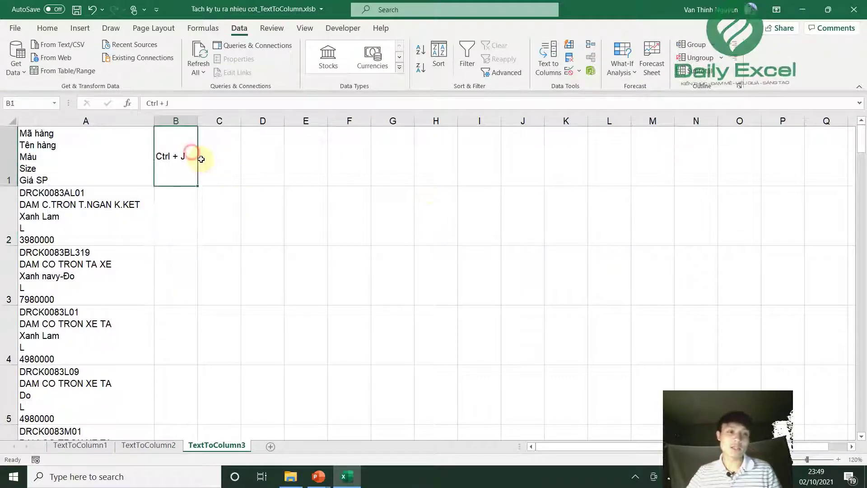
key("ctrl+b")
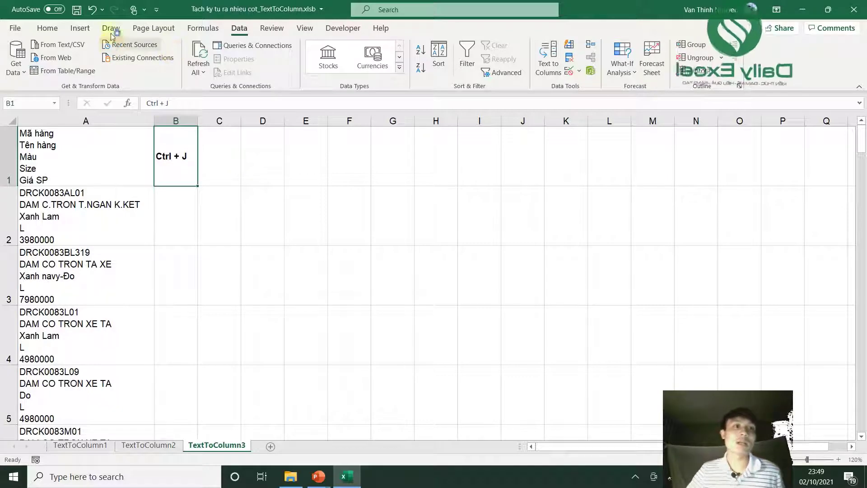
left_click(47, 28)
left_click(202, 70)
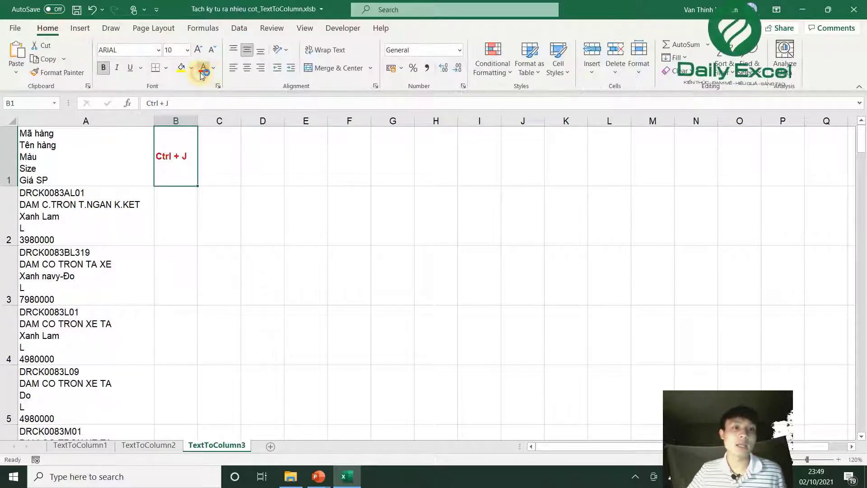
left_click(181, 67)
left_click(231, 171)
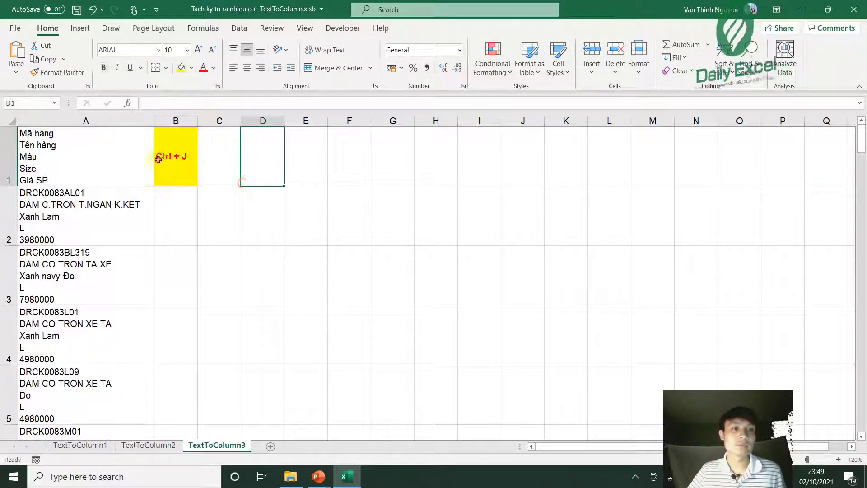
Step: Select the product strings from A1 down through A54
key("Right")
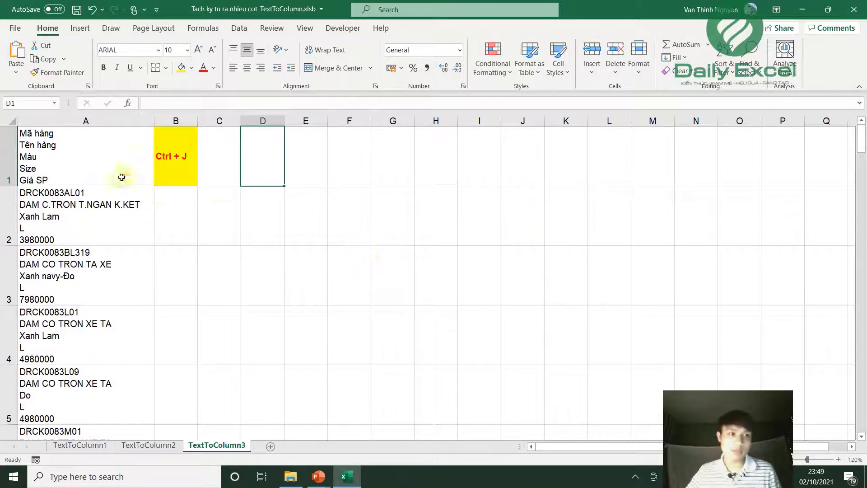
left_click(61, 146)
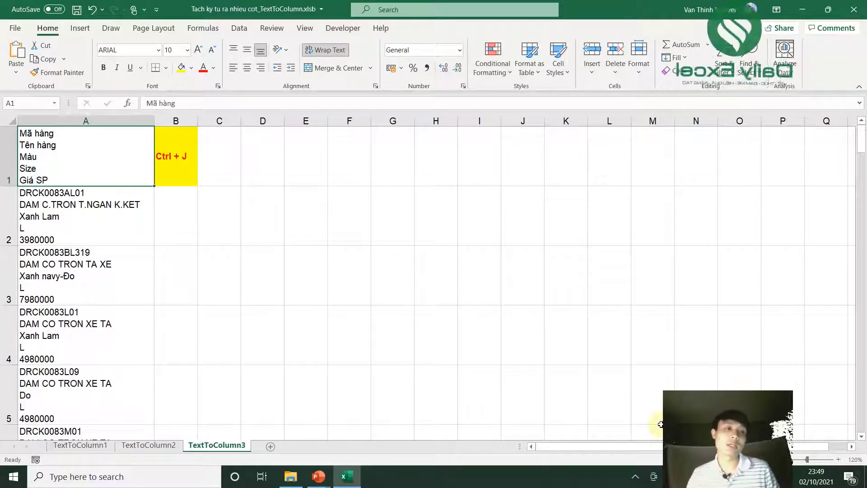
key("ctrl+shift+Down")
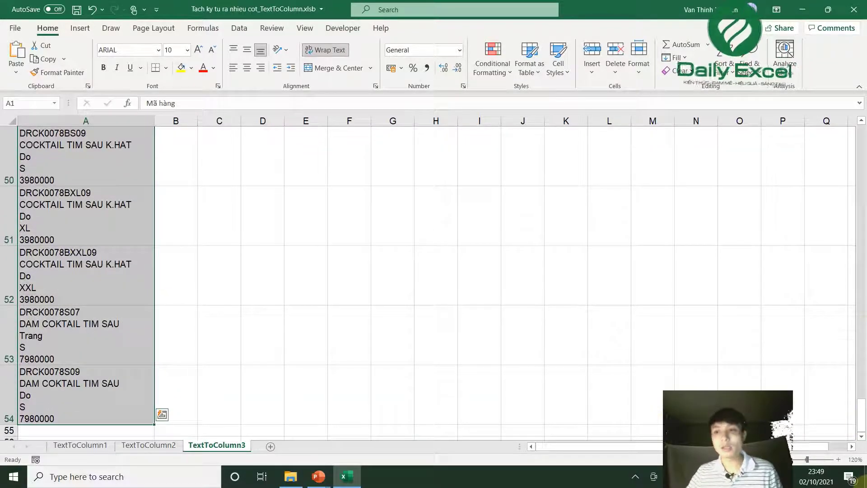
left_click_drag(862, 414, 863, 109)
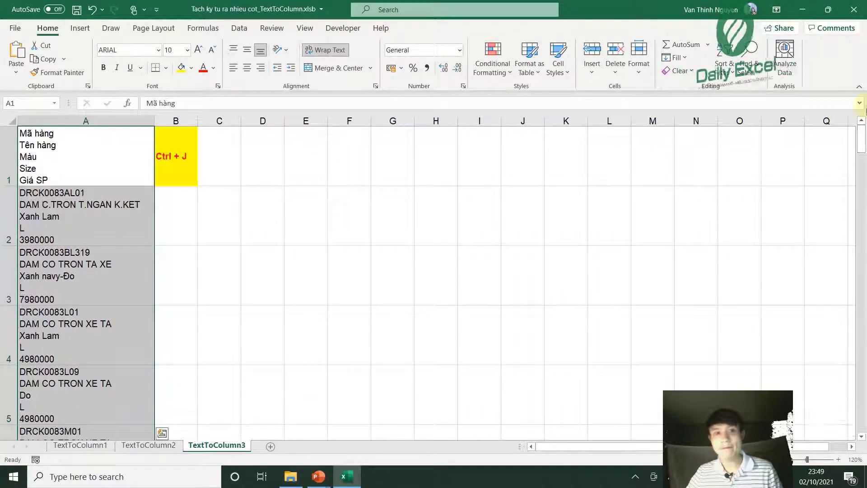
left_click(240, 28)
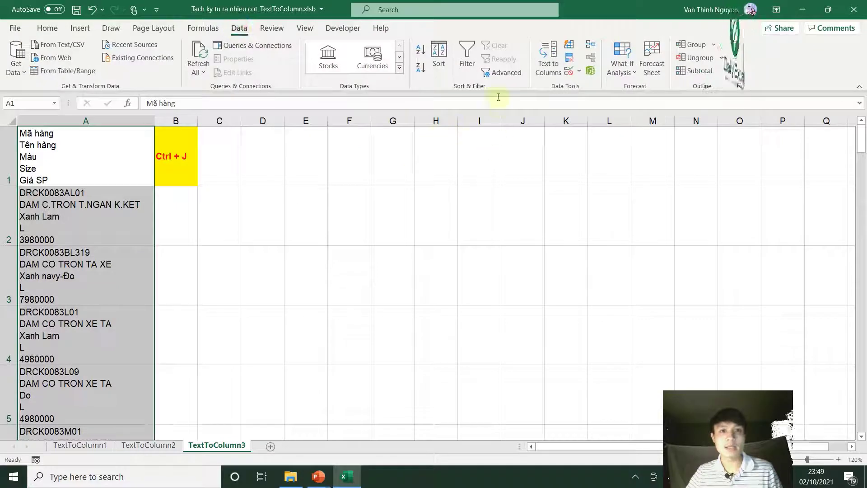
Step: Start Text to Columns as Delimited, clear Semicolon and set a Ctrl+J line break as Other delimiter
left_click(549, 61)
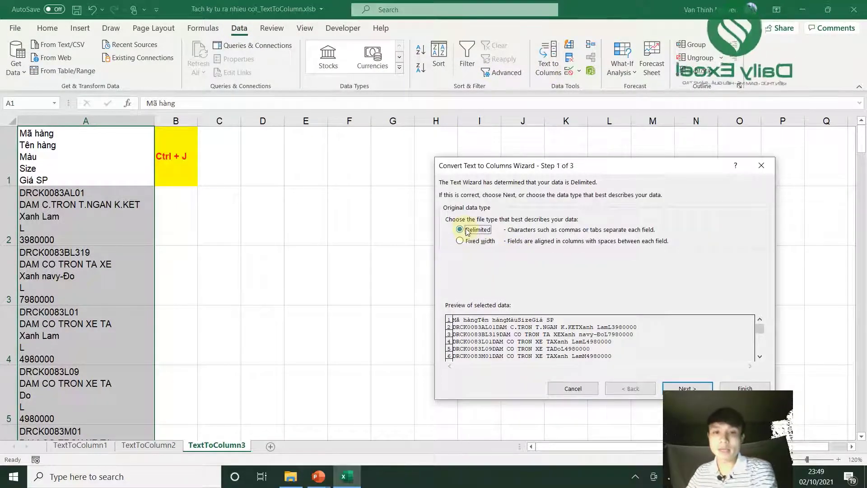
left_click(687, 388)
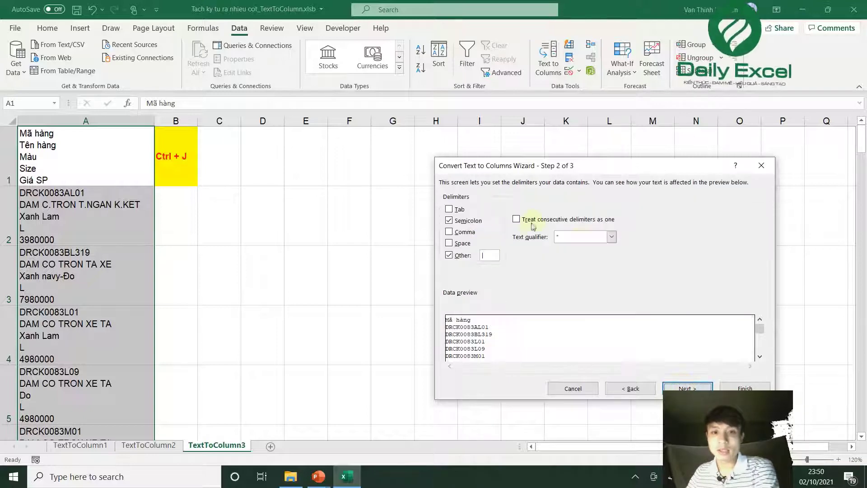
left_click(468, 222)
left_click(468, 222)
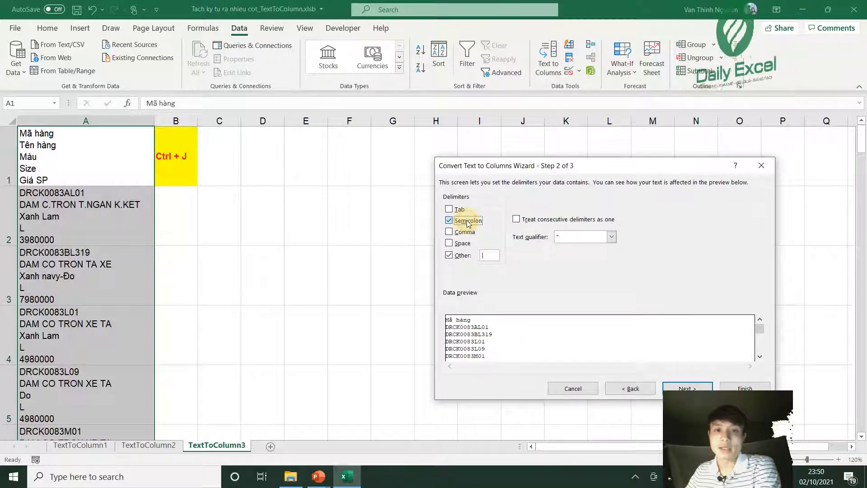
left_click(468, 222)
left_click(450, 256)
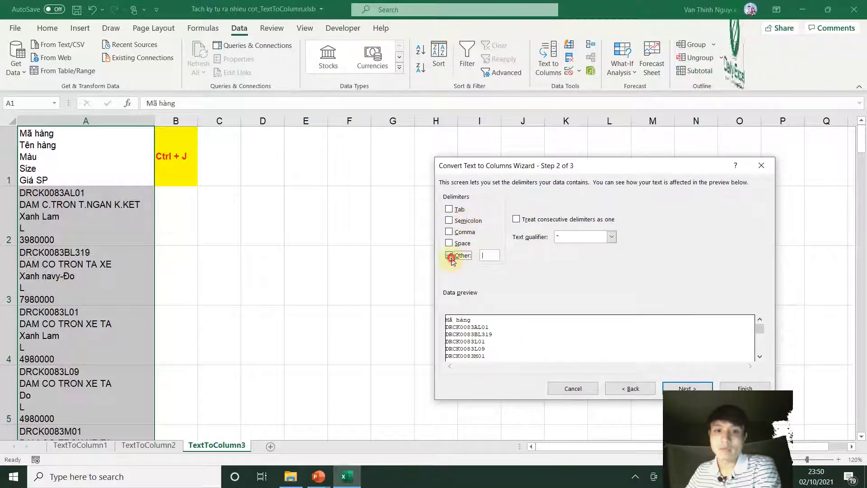
left_click(496, 257)
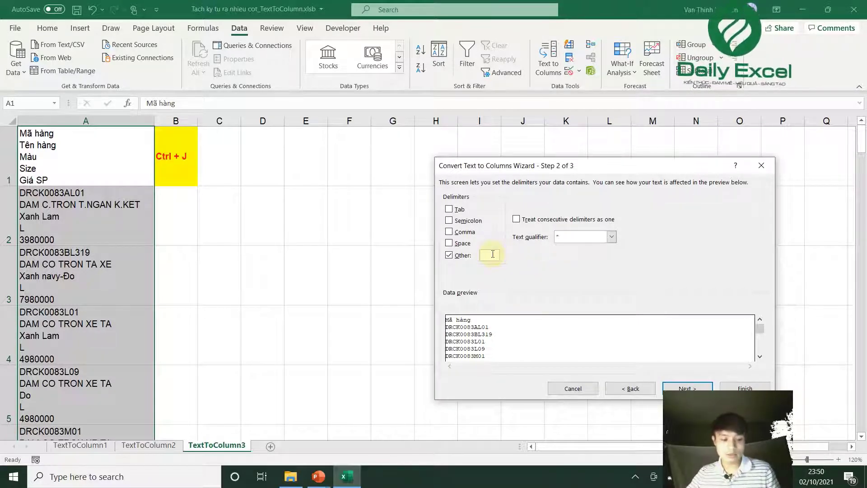
left_click(493, 255)
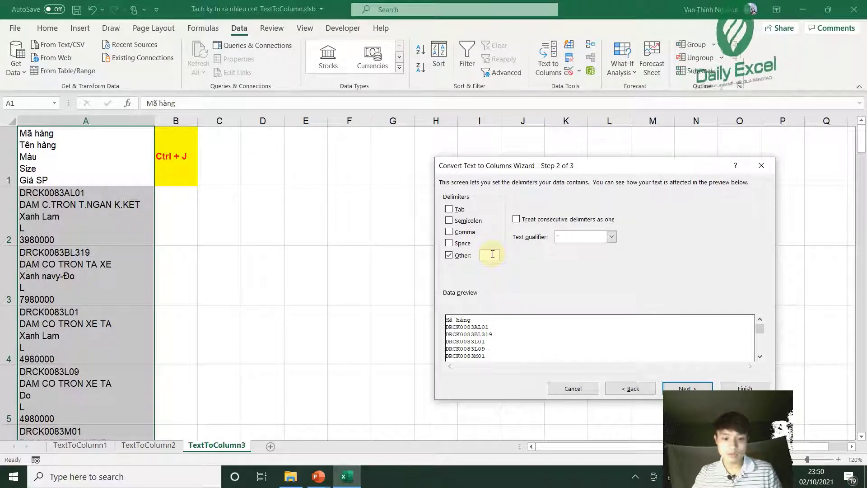
key("ctrl+j")
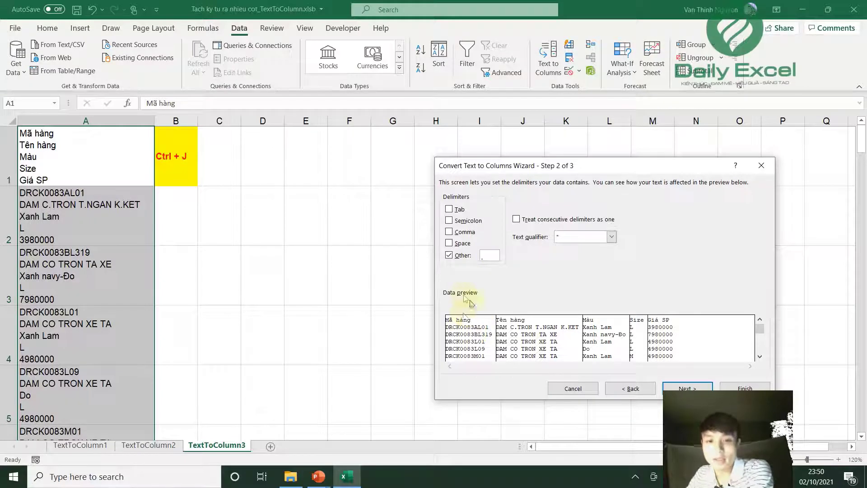
Step: Check the split preview, set the destination to $C$1 and finish the split
left_click(760, 357)
left_click(760, 357)
left_click(760, 357)
left_click(761, 356)
left_click(760, 356)
left_click(760, 356)
left_click(760, 356)
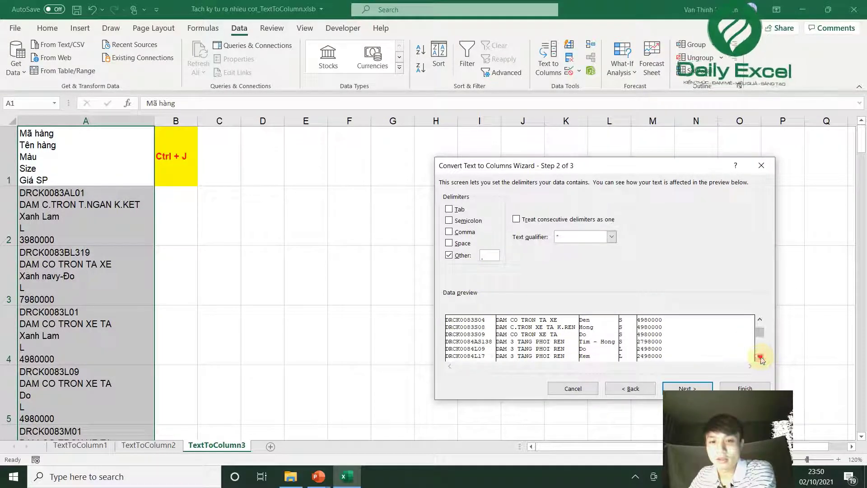
left_click(760, 356)
left_click(761, 357)
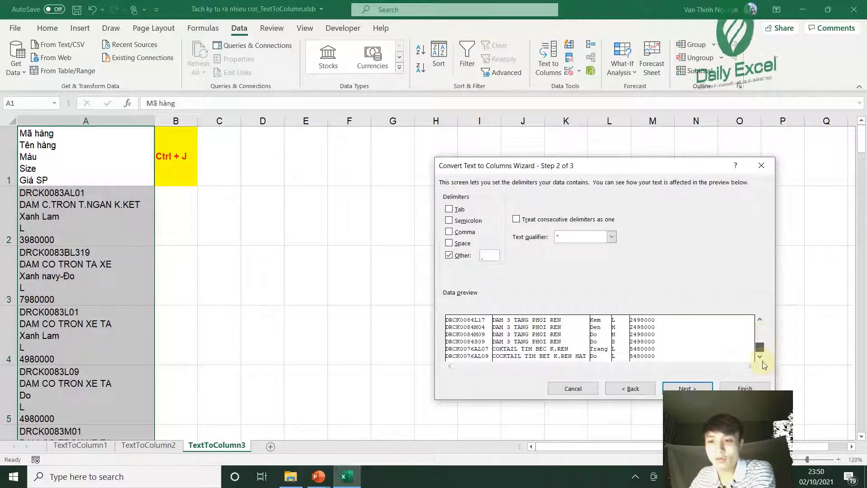
left_click_drag(762, 338, 762, 355)
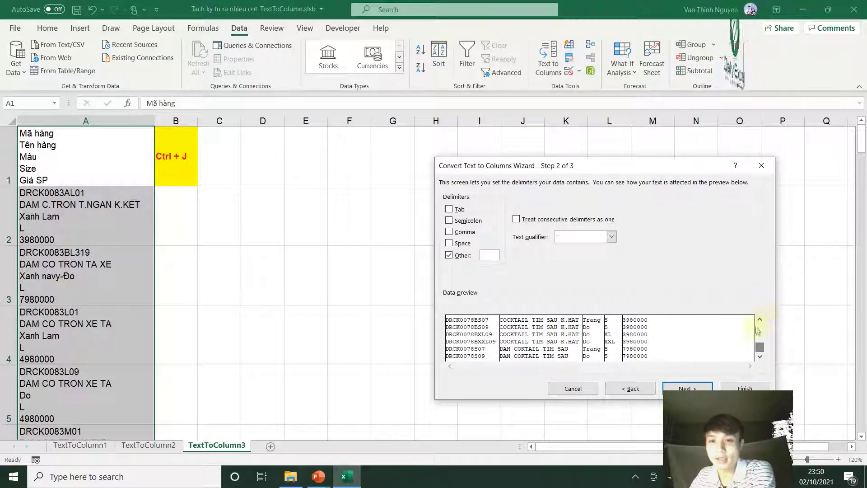
left_click(691, 388)
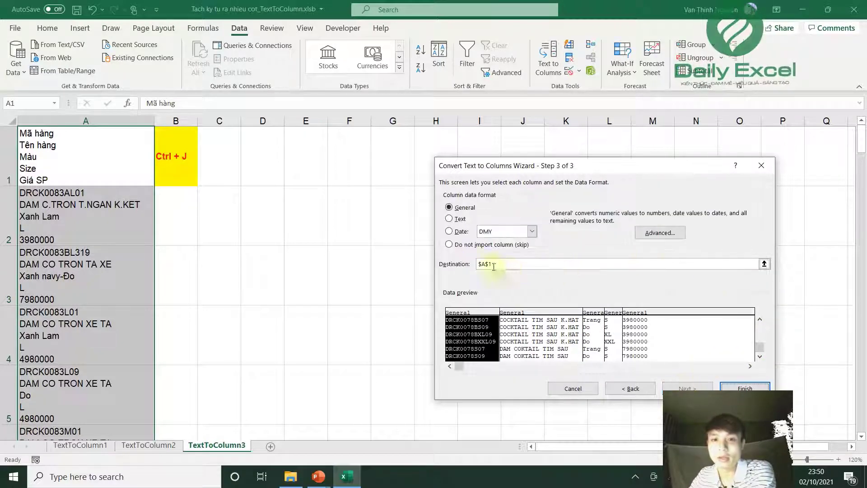
left_click(764, 264)
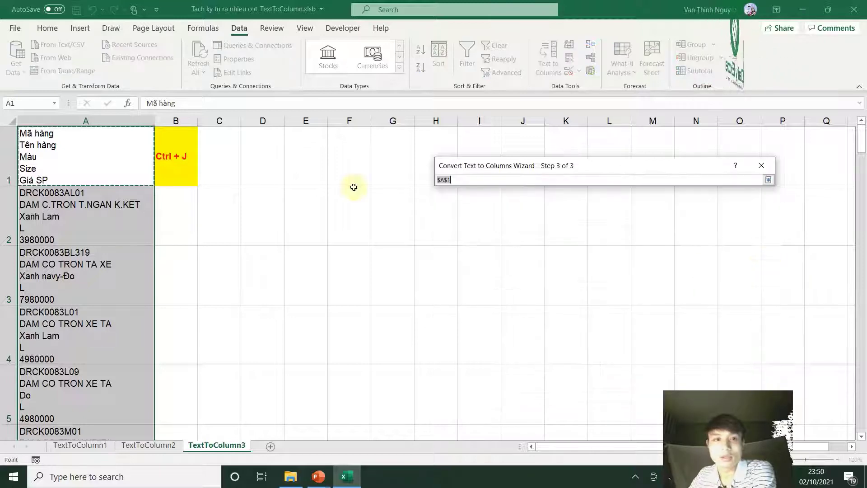
left_click(244, 158)
left_click(768, 179)
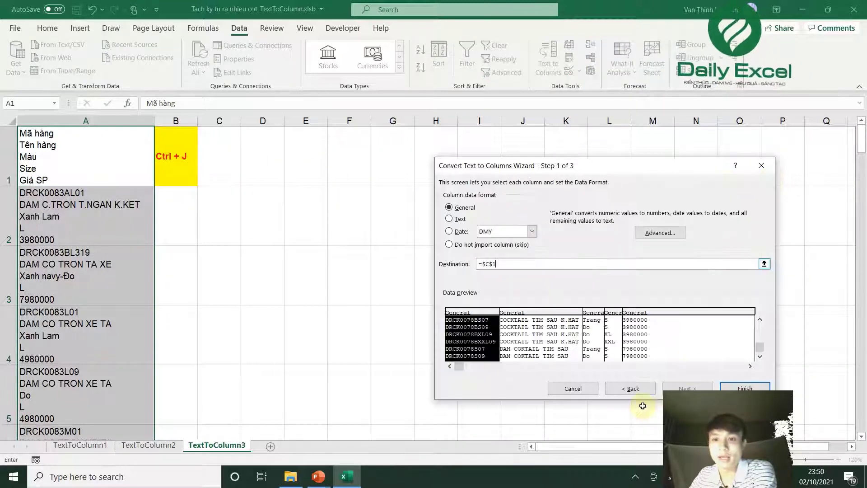
left_click(744, 388)
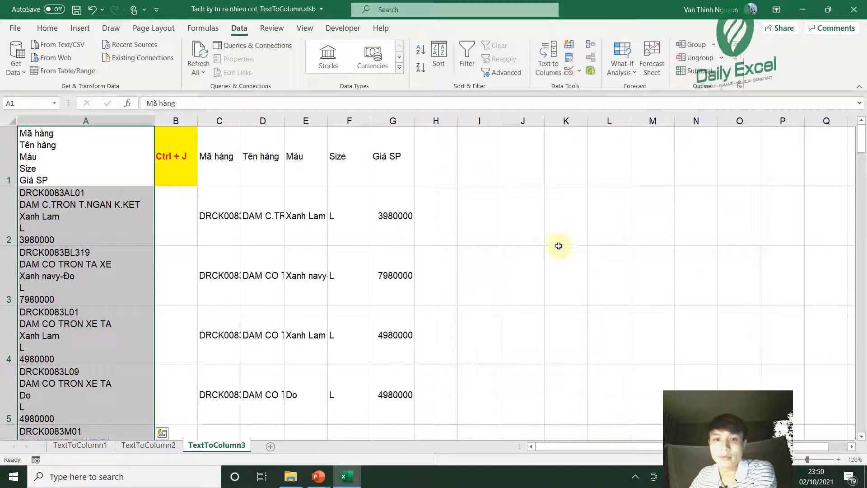
Step: Select columns C through G and AutoFit their widths to the split contents
left_click(378, 192)
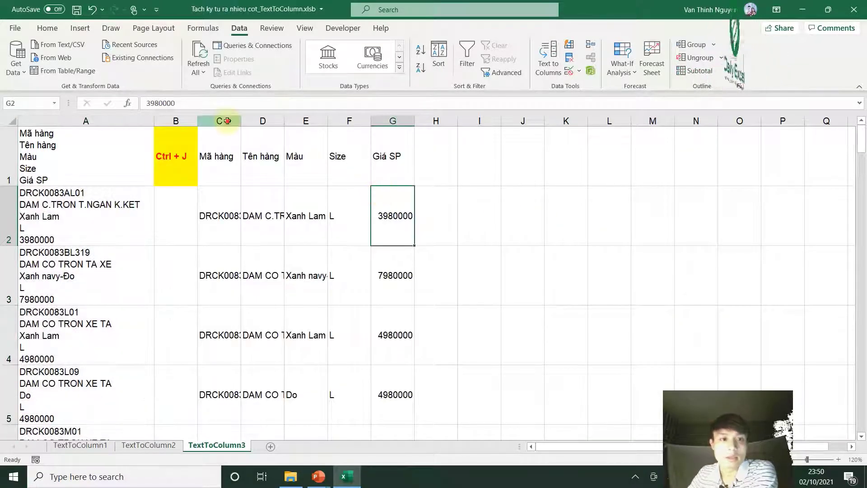
left_click_drag(227, 121, 393, 121)
left_click(375, 226)
scroll(382, 314, "down", 6)
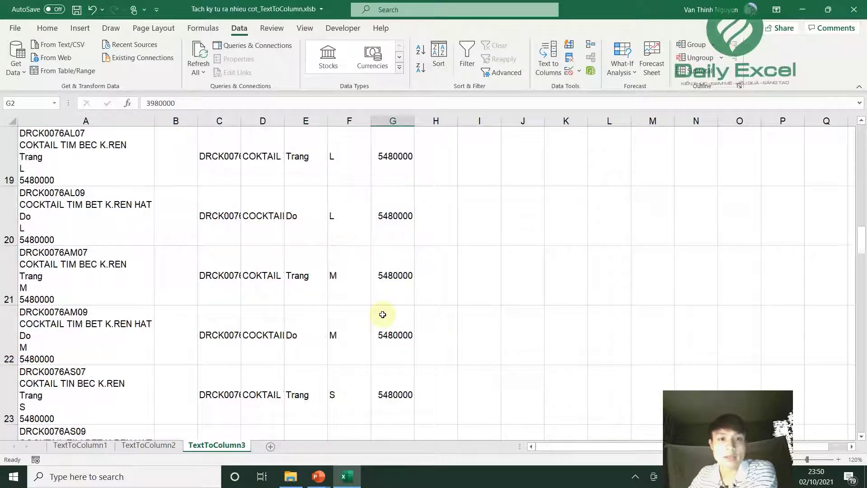
scroll(383, 314, "up", 6)
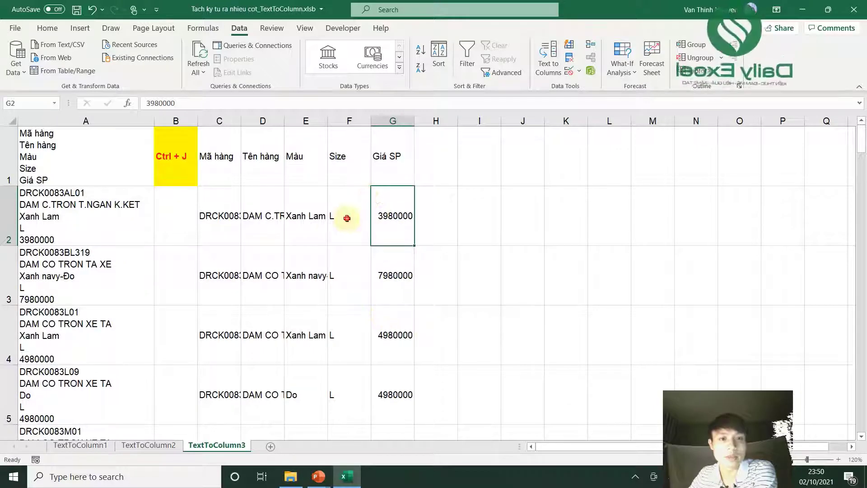
left_click(298, 221)
left_click_drag(219, 120, 411, 126)
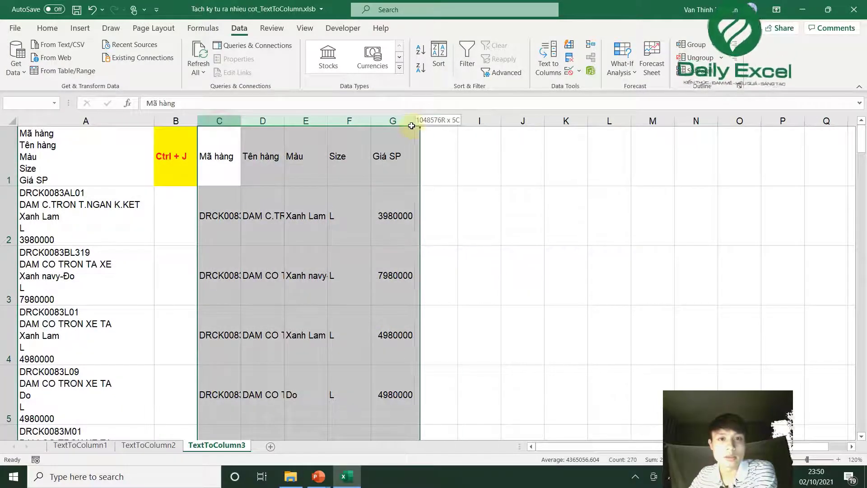
double_click(419, 121)
left_click(520, 194)
Step: Review the results, glance at TextToColumn2 and TextToColumn1, then return to TextToColumn3's headers
scroll(319, 321, "down", 6)
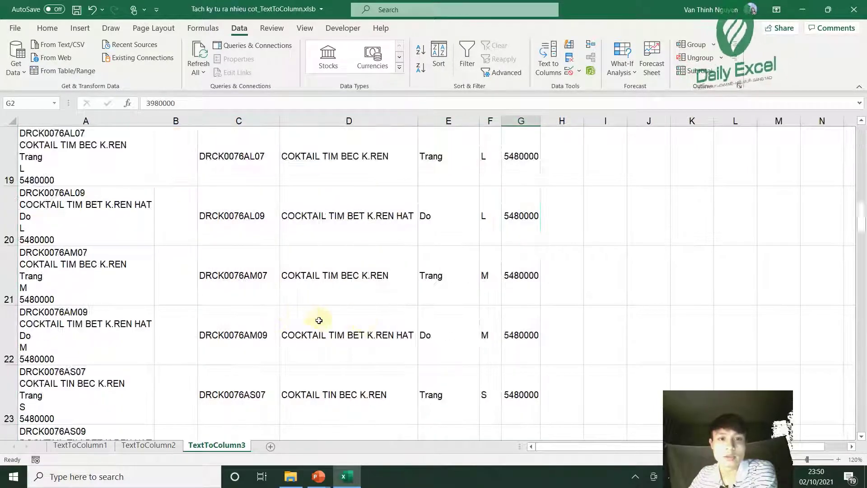
scroll(319, 320, "down", 6)
scroll(366, 320, "down", 5)
scroll(366, 319, "down", 7)
scroll(369, 321, "up", 15)
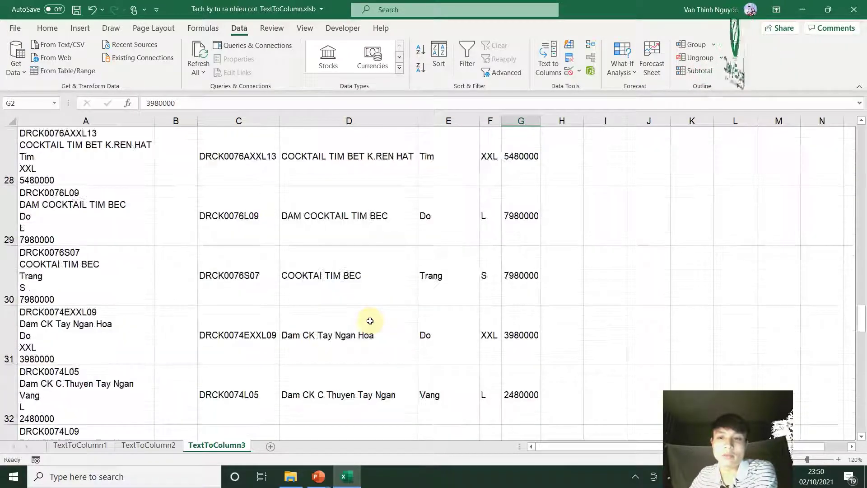
scroll(370, 321, "up", 7)
scroll(368, 322, "up", 2)
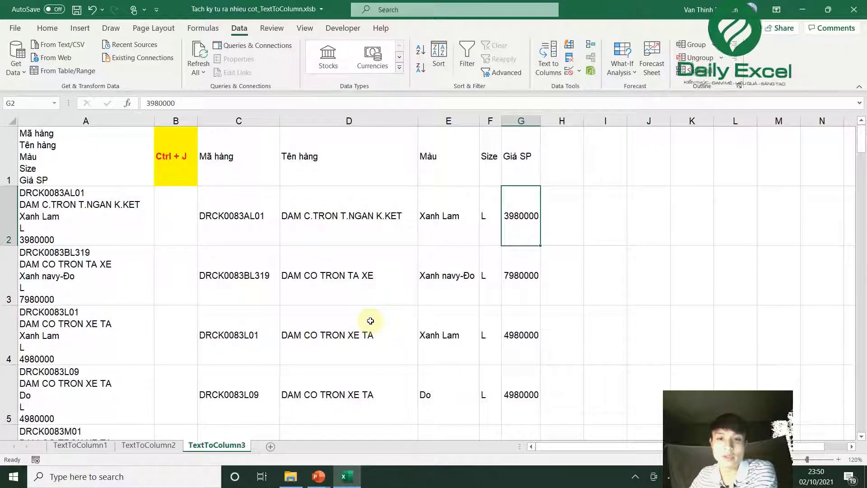
left_click(144, 447)
left_click(80, 446)
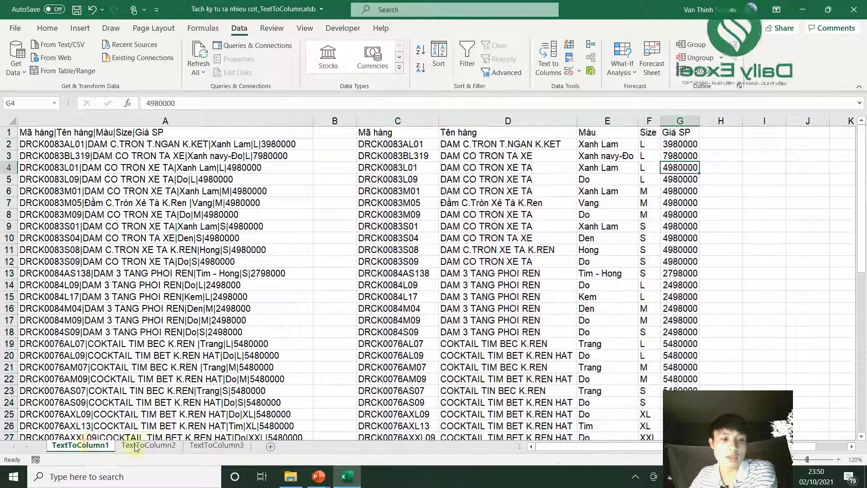
left_click(136, 447)
left_click(217, 446)
left_click(535, 167)
left_click(306, 165)
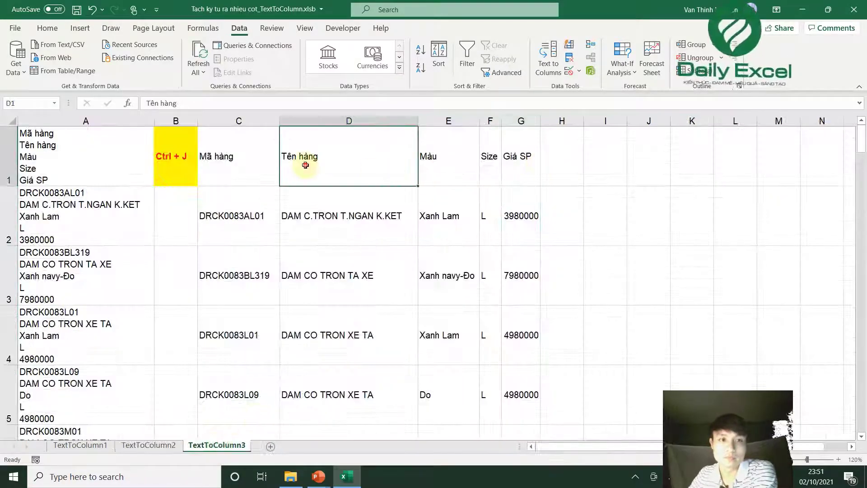
left_click(247, 168)
Step: Open tach_so_nha.xlsx from the '5. Bai toan tach chuoi ky tu' folder in File Explorer
key("Left")
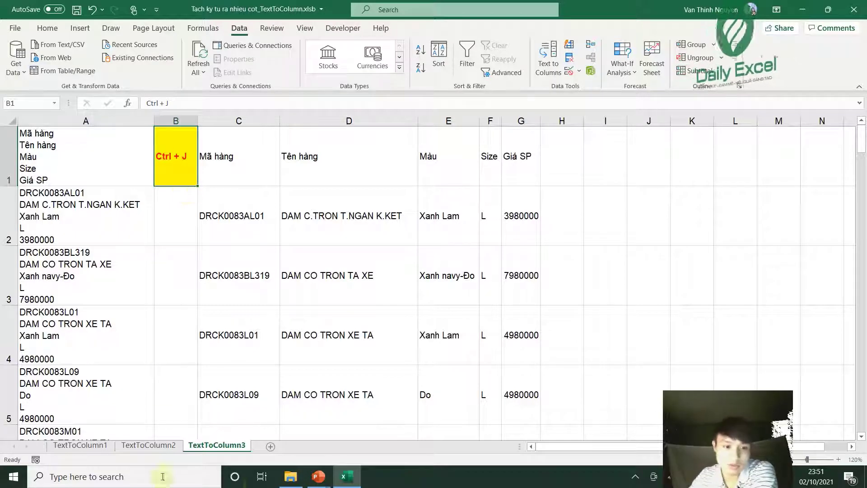
left_click(290, 476)
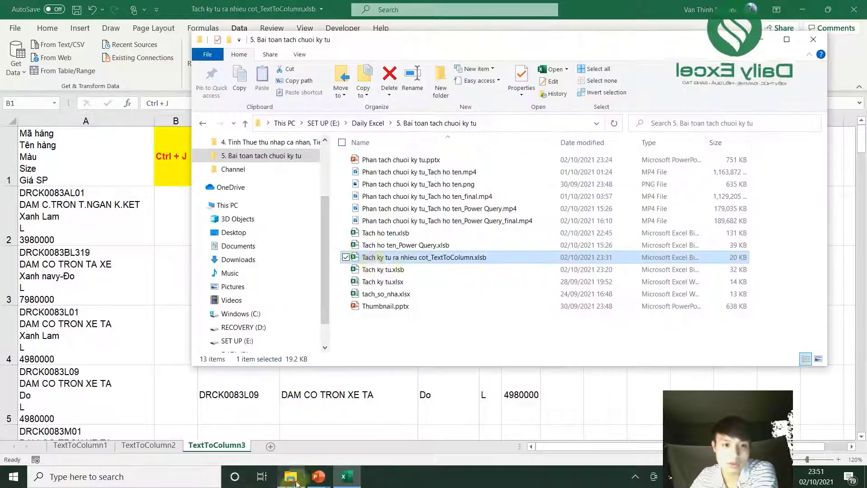
left_click(385, 293)
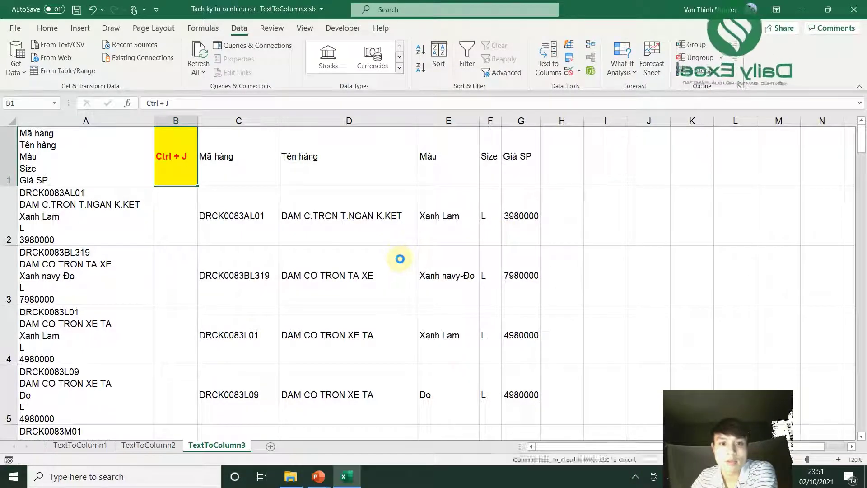
Step: Hide columns B and C holding the house-number formulas
left_click_drag(105, 154, 105, 170)
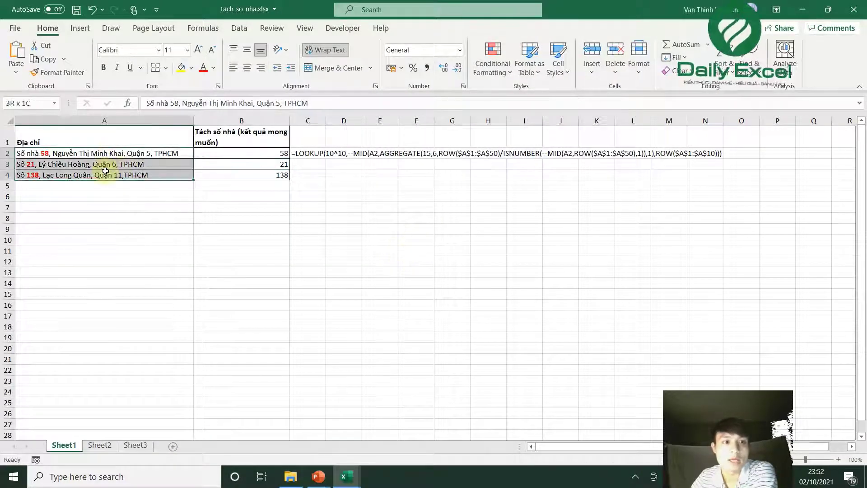
left_click(271, 166)
left_click(256, 174)
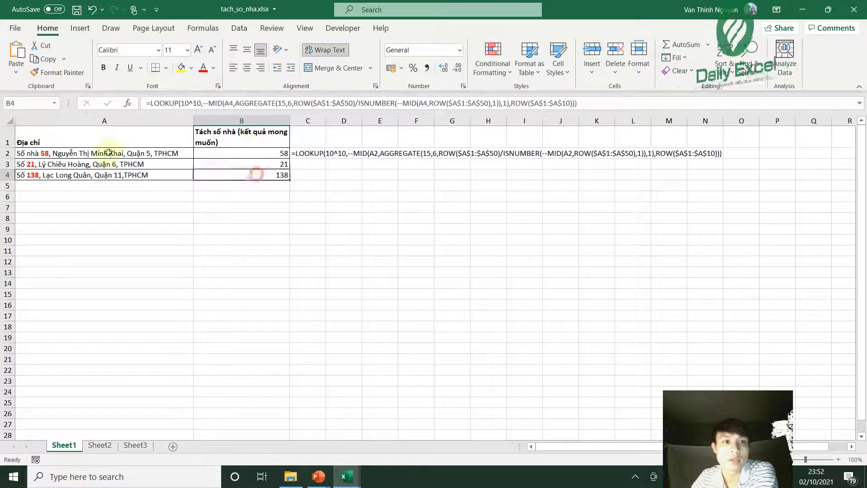
left_click_drag(241, 121, 305, 117)
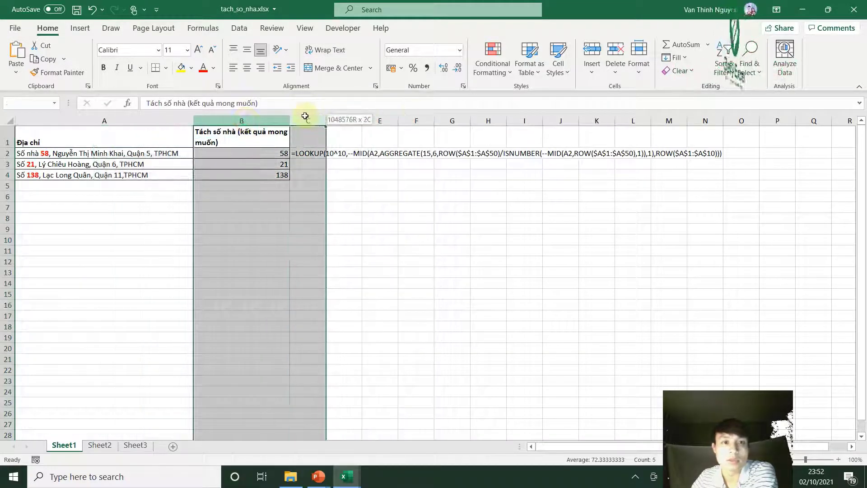
right_click(306, 116)
left_click(348, 287)
left_click(271, 219)
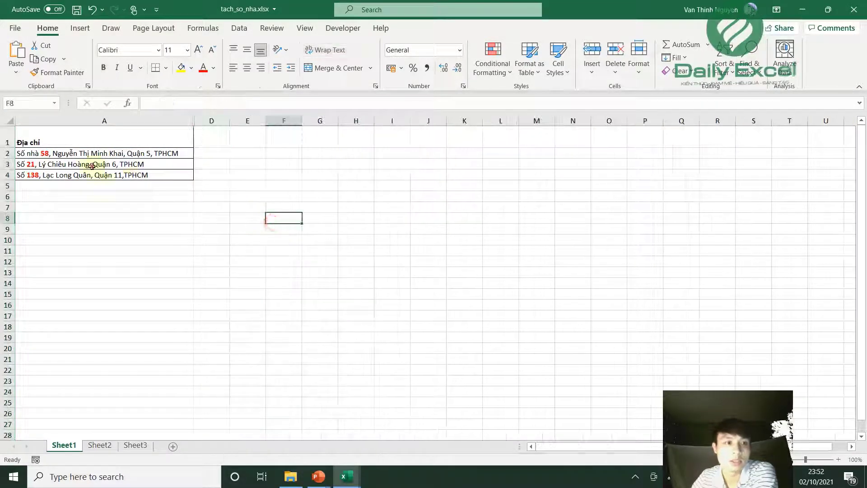
Step: Select the three Địa chỉ addresses in A2:A4, then close the workbook
left_click(93, 165)
left_click(108, 175)
left_click(106, 155)
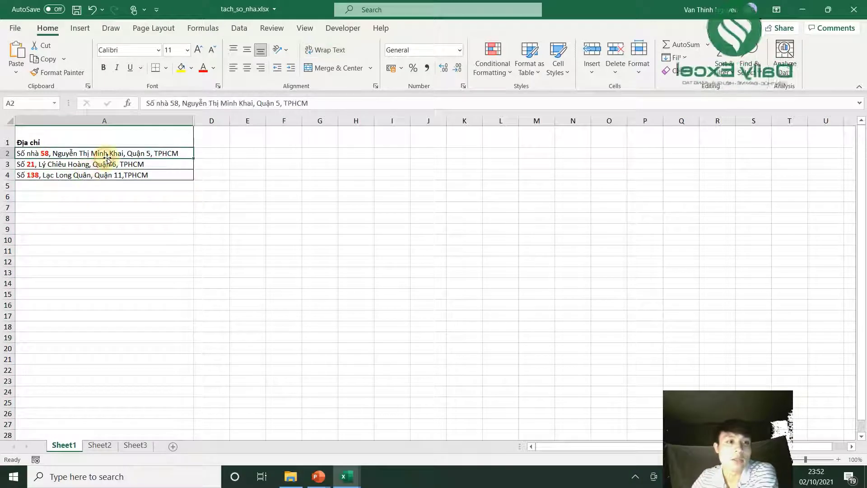
left_click(104, 165)
left_click(107, 176)
mouse_move(104, 156)
left_mouse_down()
mouse_move(103, 175)
mouse_move(113, 175)
left_mouse_up()
left_click(97, 212)
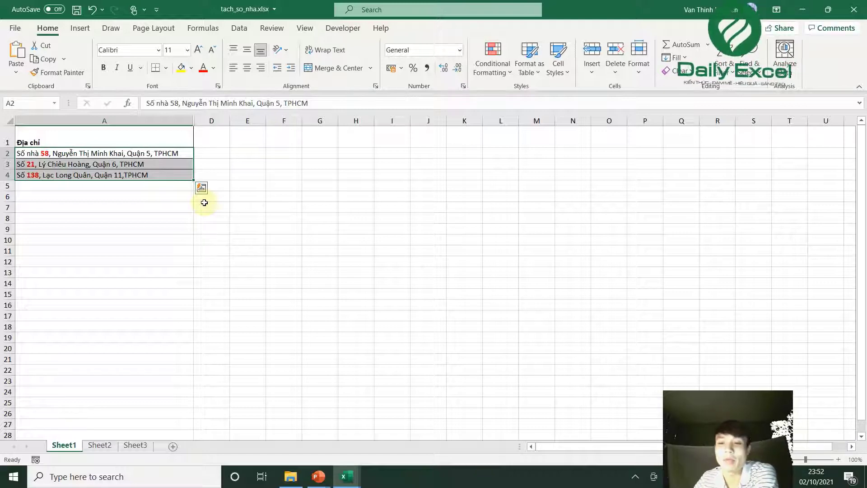
left_click_drag(86, 153, 86, 175)
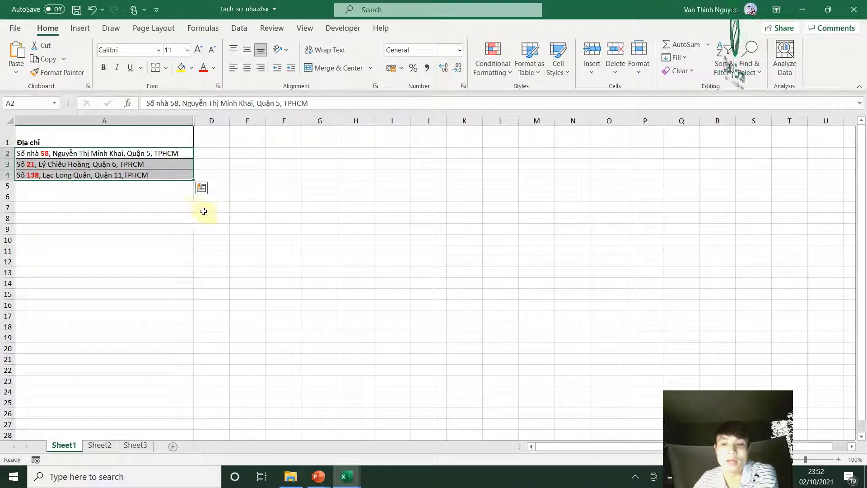
left_click(107, 175)
mouse_move(114, 160)
left_mouse_down()
mouse_move(102, 175)
mouse_move(116, 175)
left_mouse_up()
left_click(120, 218)
left_click(116, 218)
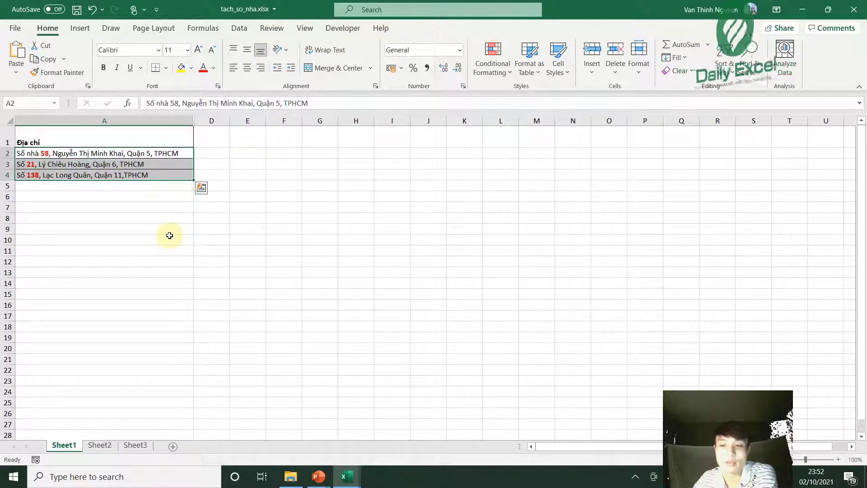
left_click(854, 9)
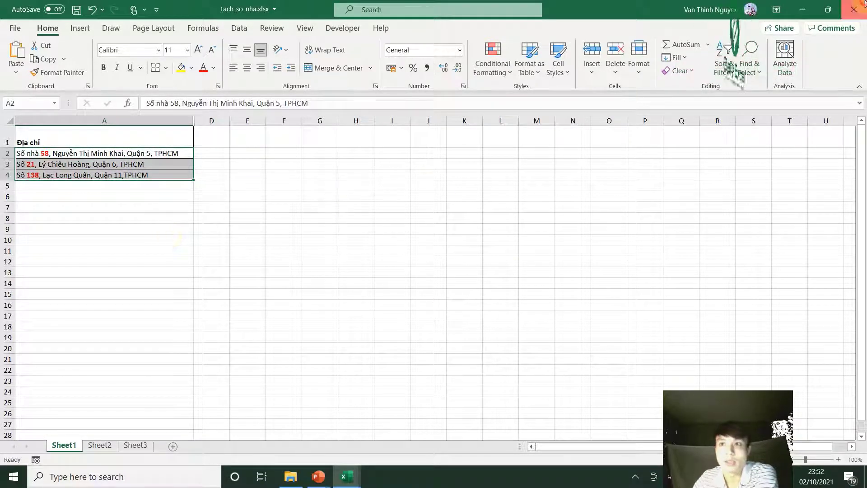
Step: Discard changes to tach_so_nha.xlsx and review the Mã hàng to Giá SP headers in C1:G1
left_click(430, 255)
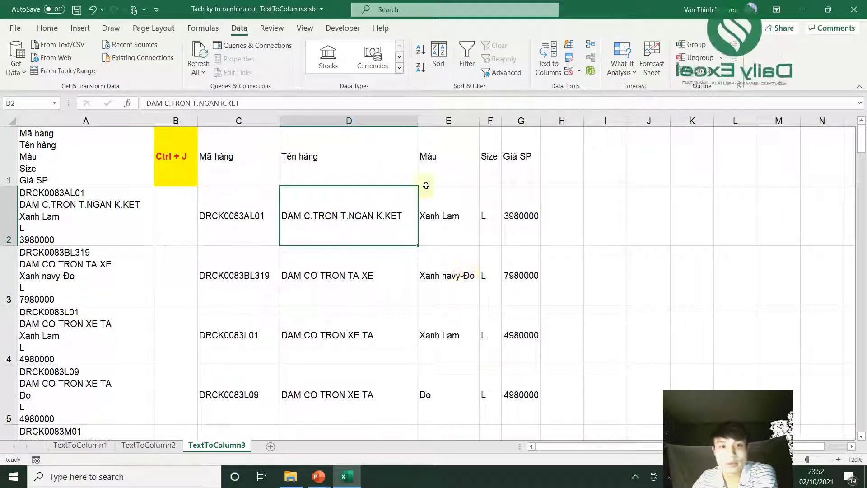
left_click(429, 159)
left_click(526, 159)
left_click(317, 167)
left_click(235, 167)
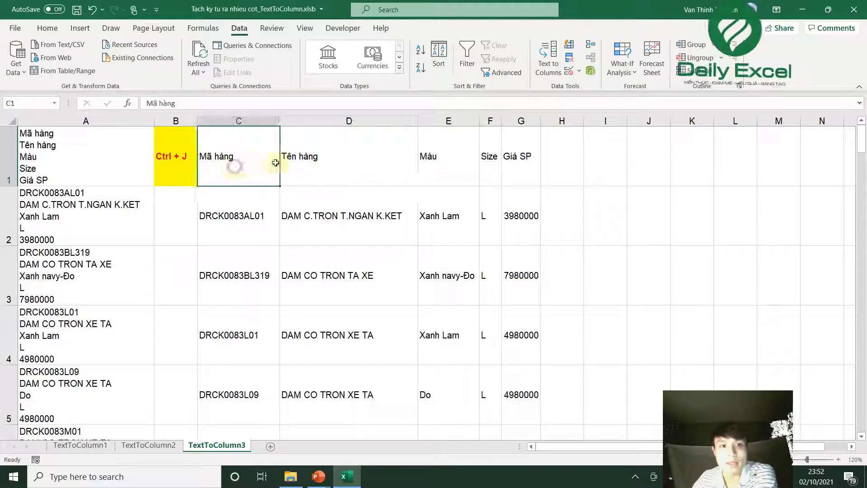
left_click(344, 163)
left_click(424, 165)
left_click(511, 170)
left_click(490, 164)
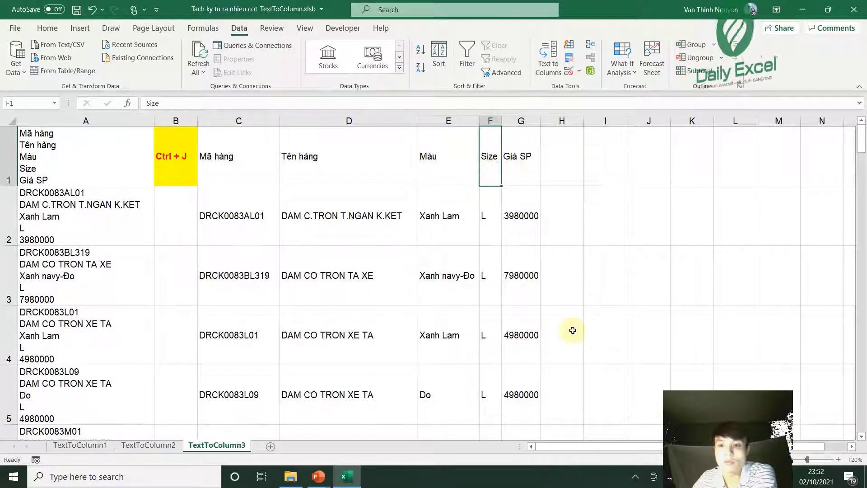